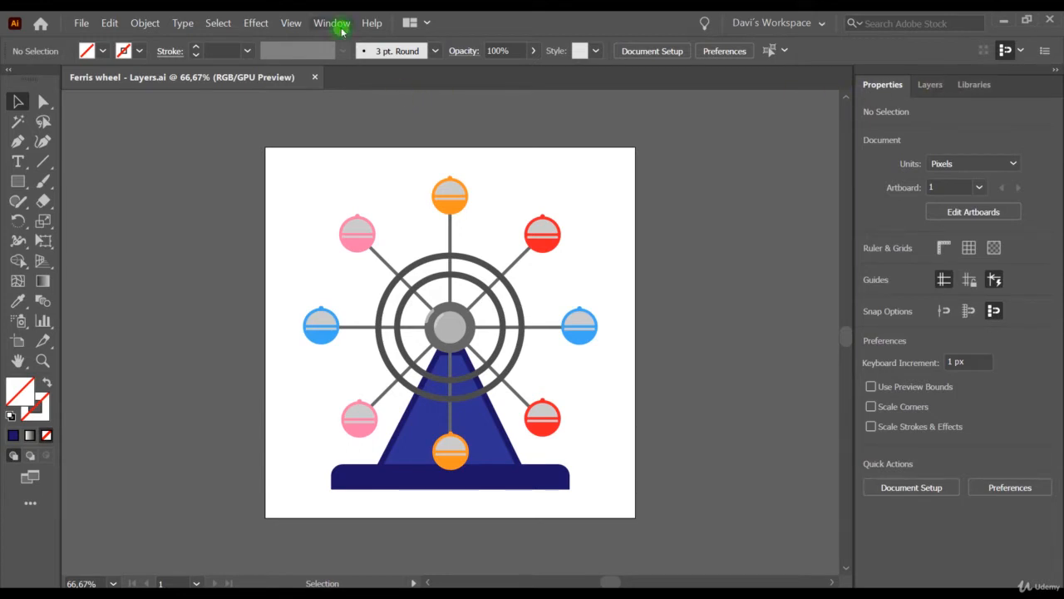
Step: Reset the current custom workspace to its saved panel arrangement
click(336, 23)
mouse_move(408, 77)
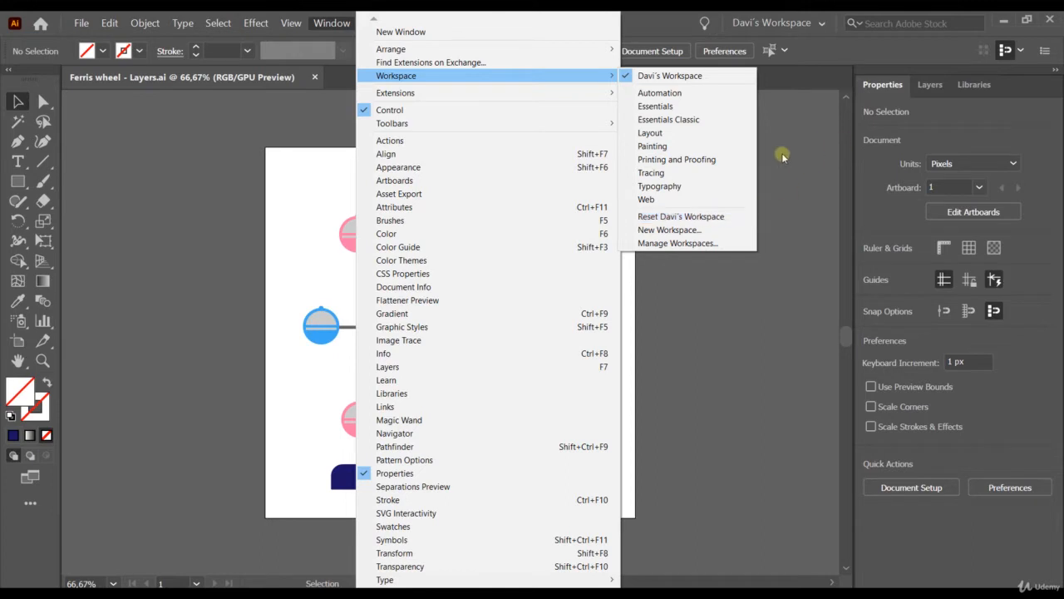
click(705, 217)
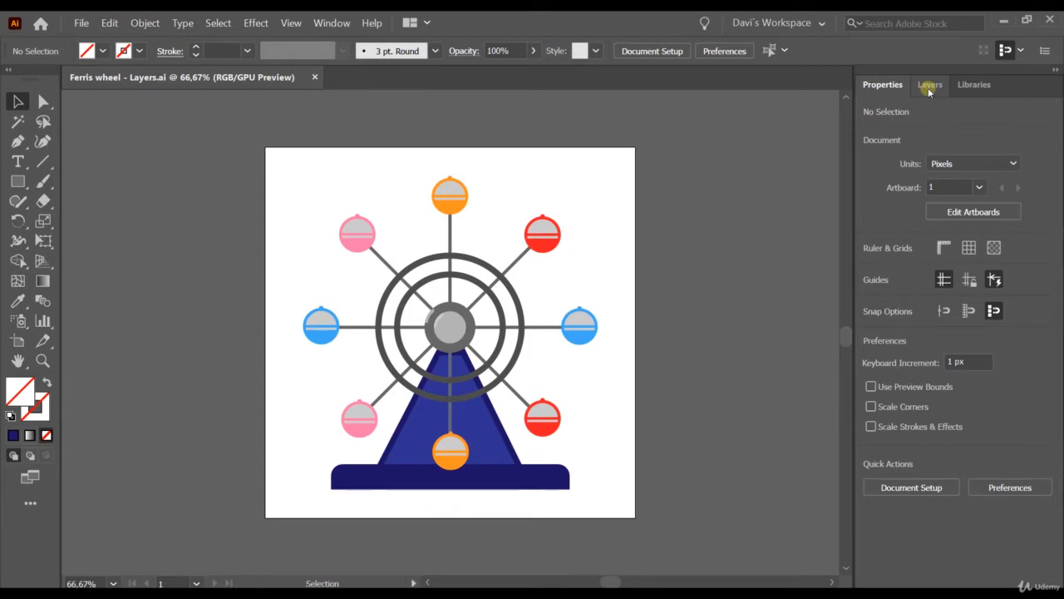
Step: Detach the Layers panel and close it, and bring it back by resetting the custom workspace
drag(929, 90, 744, 172)
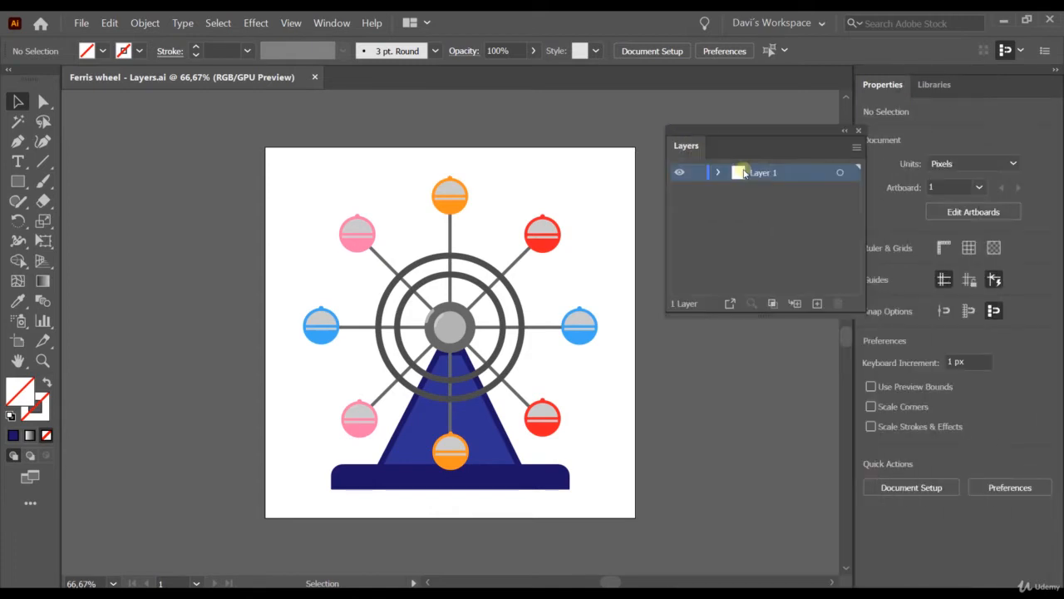
click(859, 131)
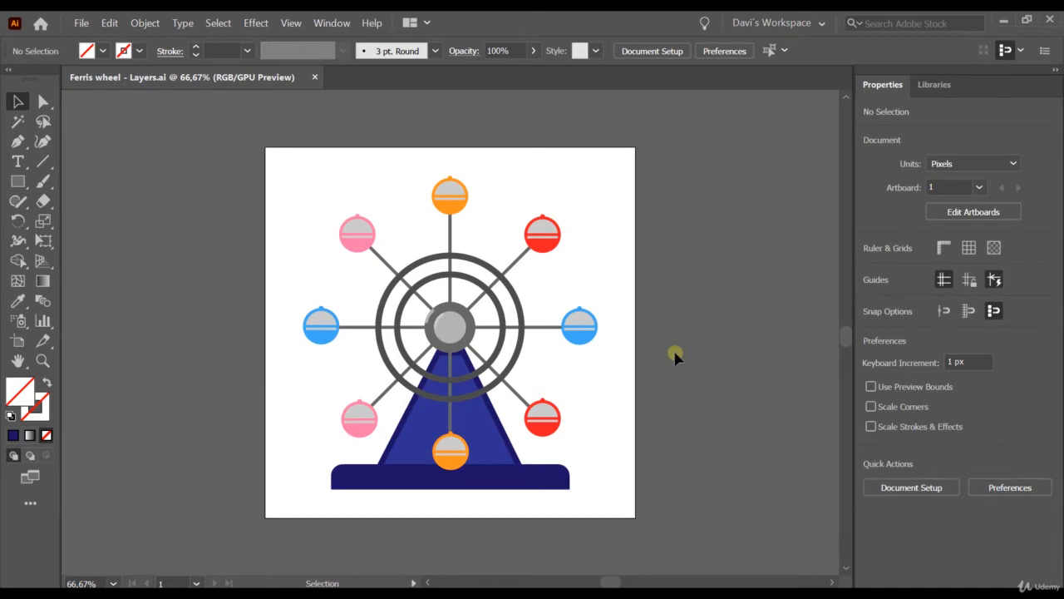
click(328, 22)
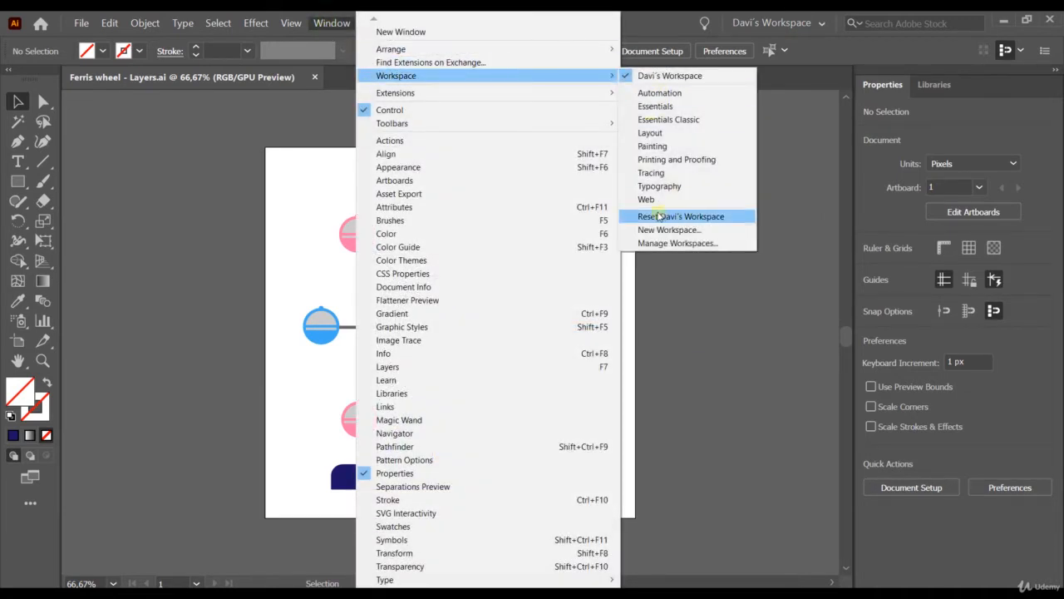
click(707, 217)
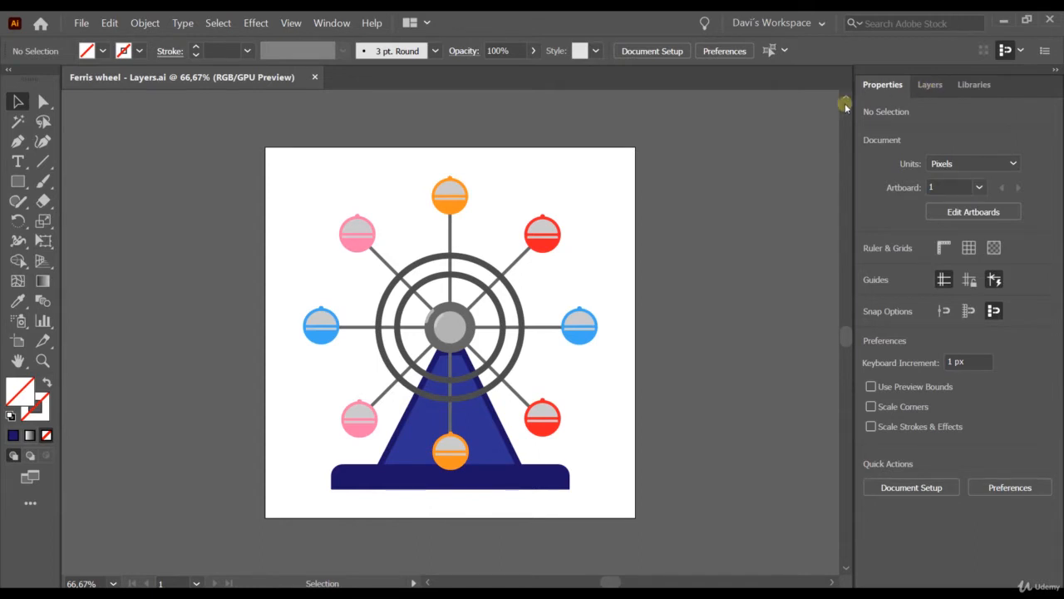
Step: Show the Layers panel and expand Layer 1 to view its groups, collapsing it again
click(331, 22)
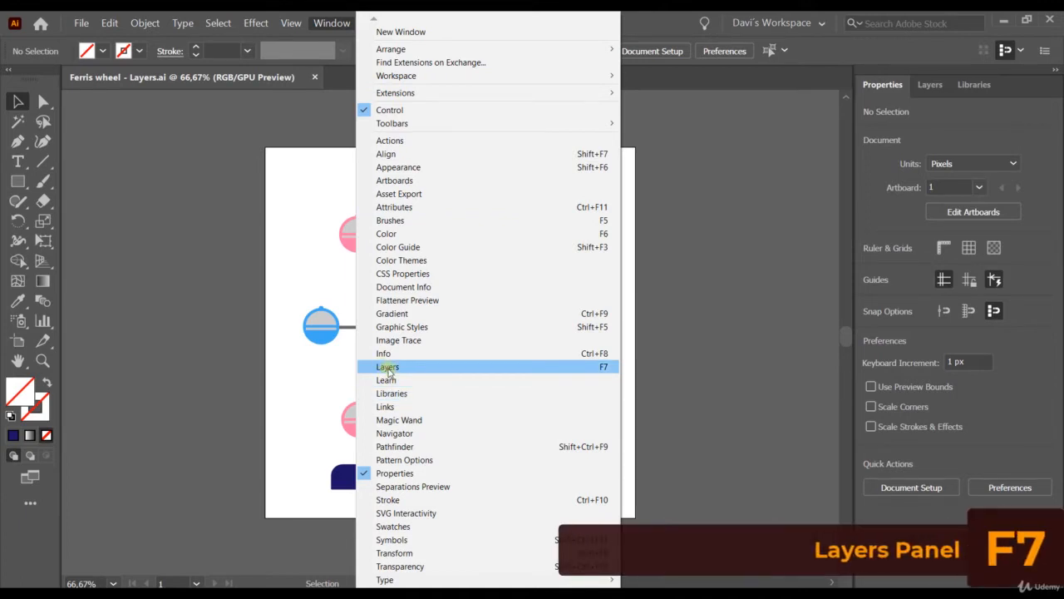
click(603, 370)
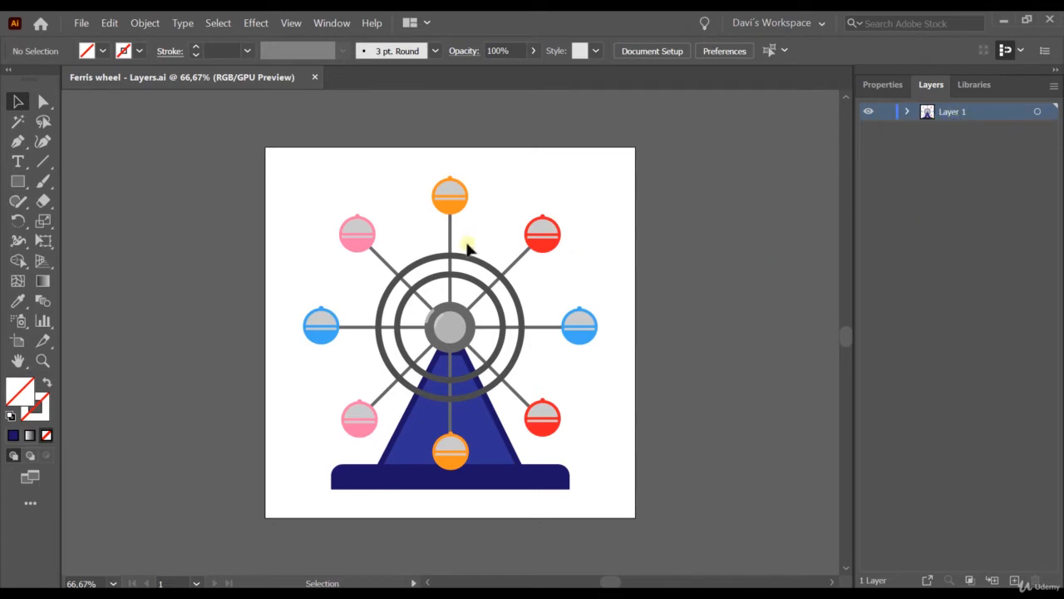
click(908, 114)
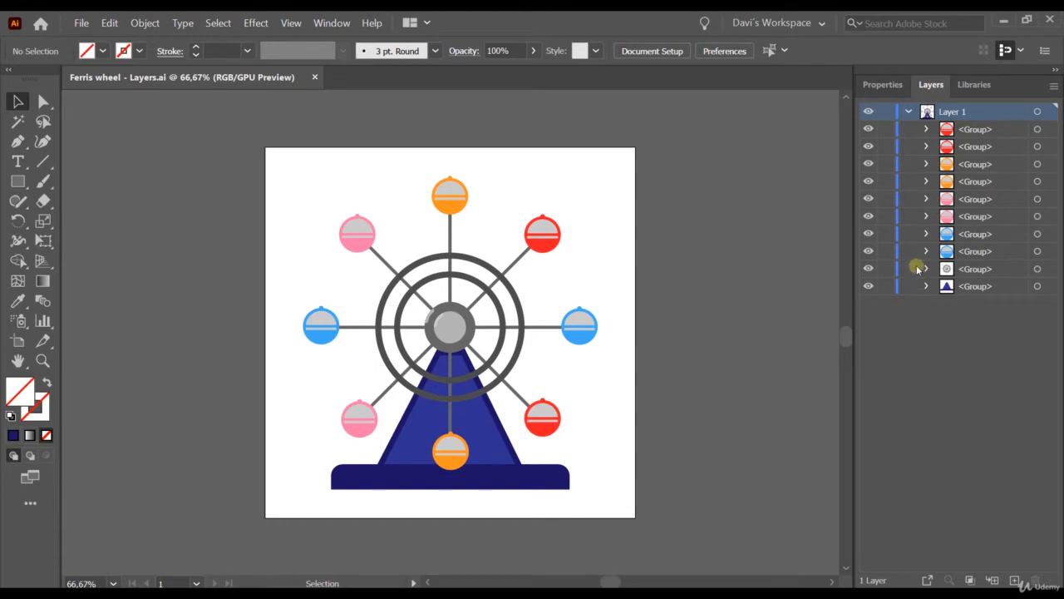
click(910, 112)
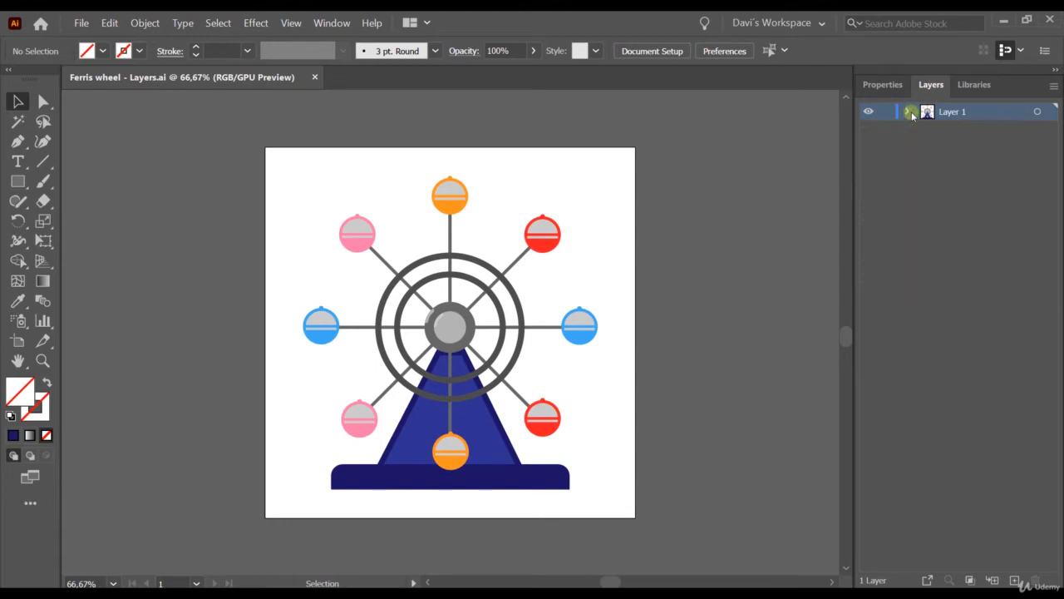
Step: Toggle Layer 1's visibility off and on, and lock and unlock the layer
click(868, 114)
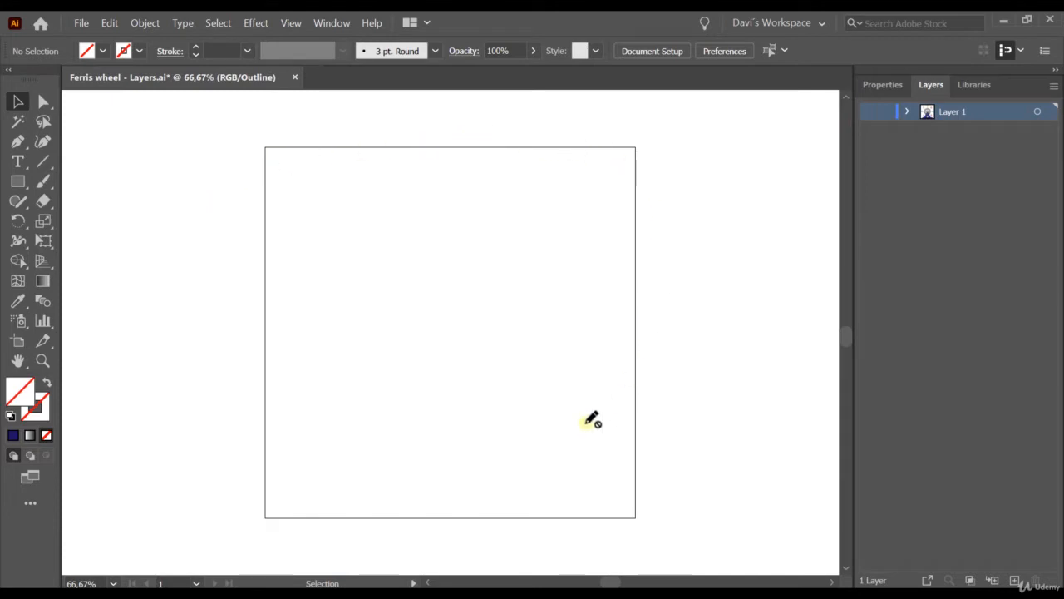
click(869, 112)
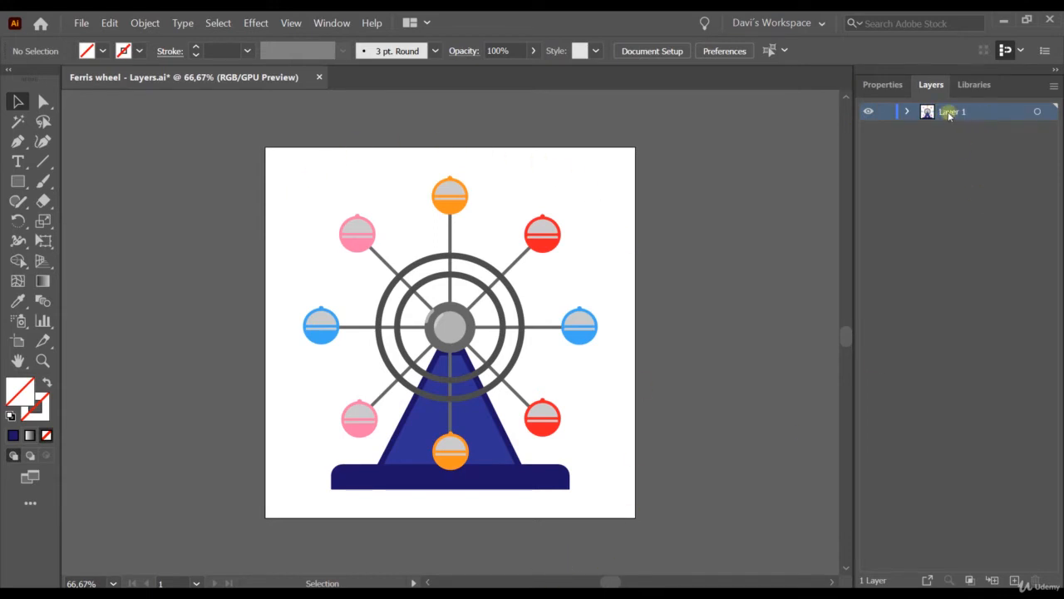
click(887, 113)
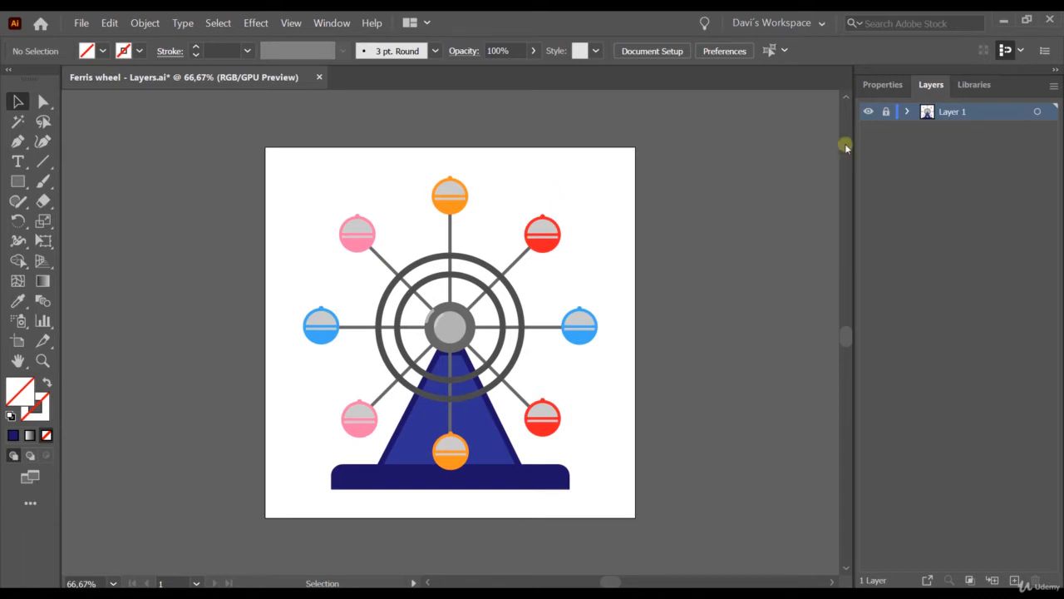
click(887, 116)
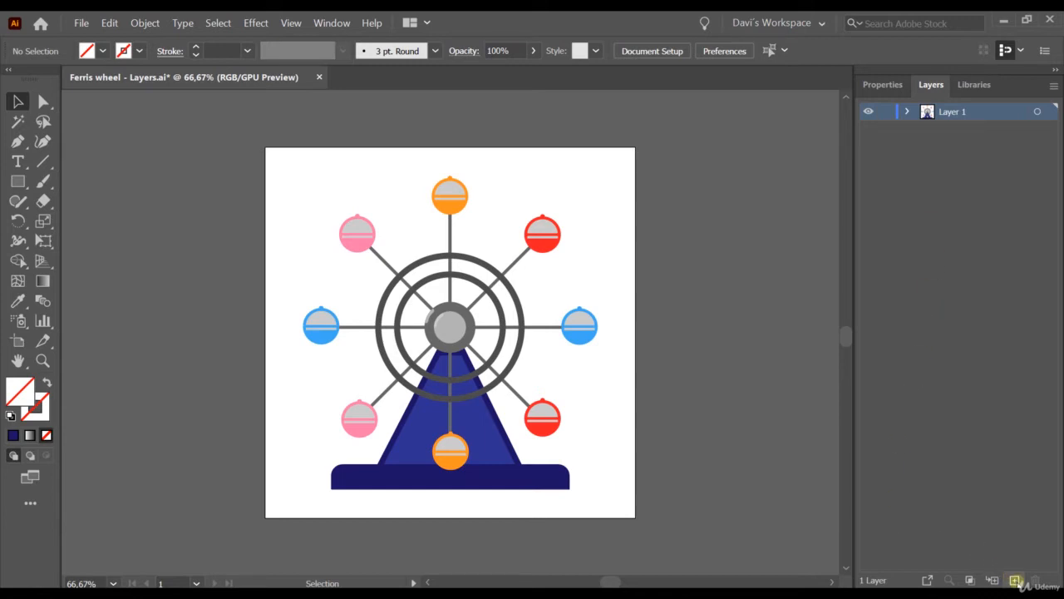
Step: Create nine new empty layers above Layer 1, up to Layer 10
click(1014, 582)
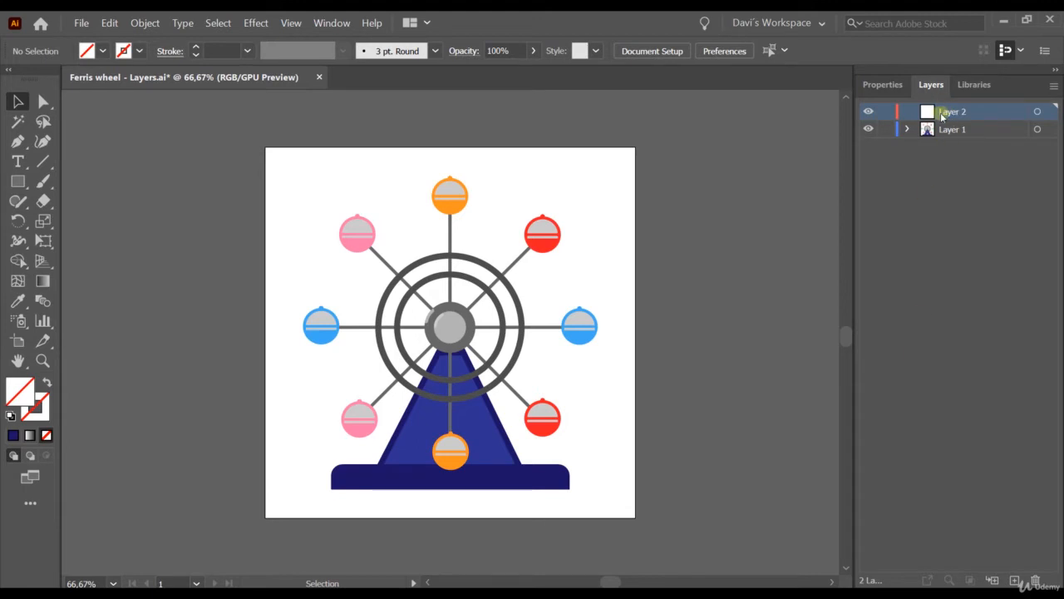
click(1013, 580)
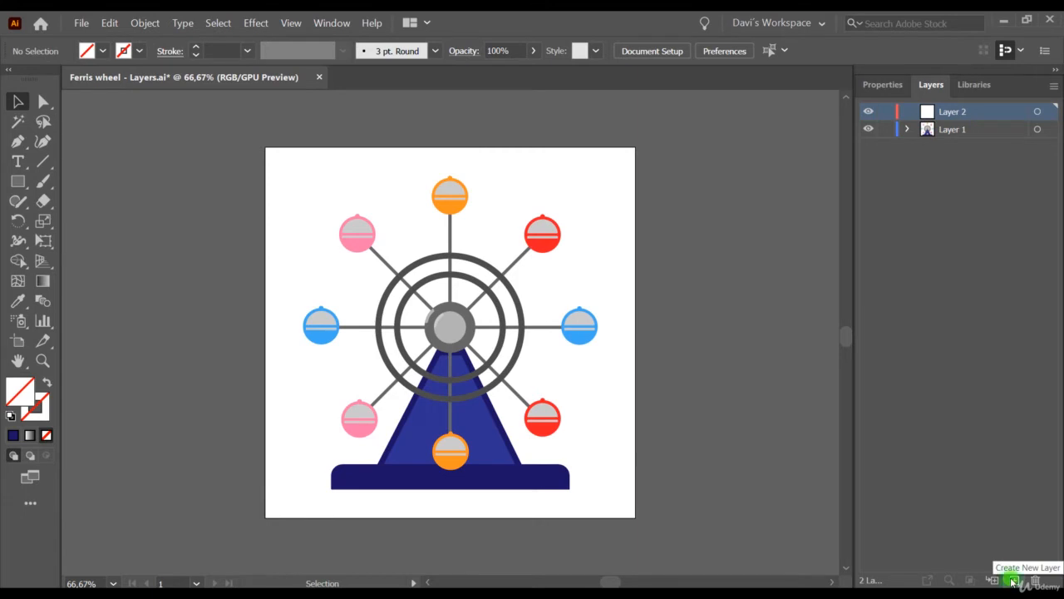
click(1014, 580)
click(1014, 580)
click(1013, 580)
click(1013, 581)
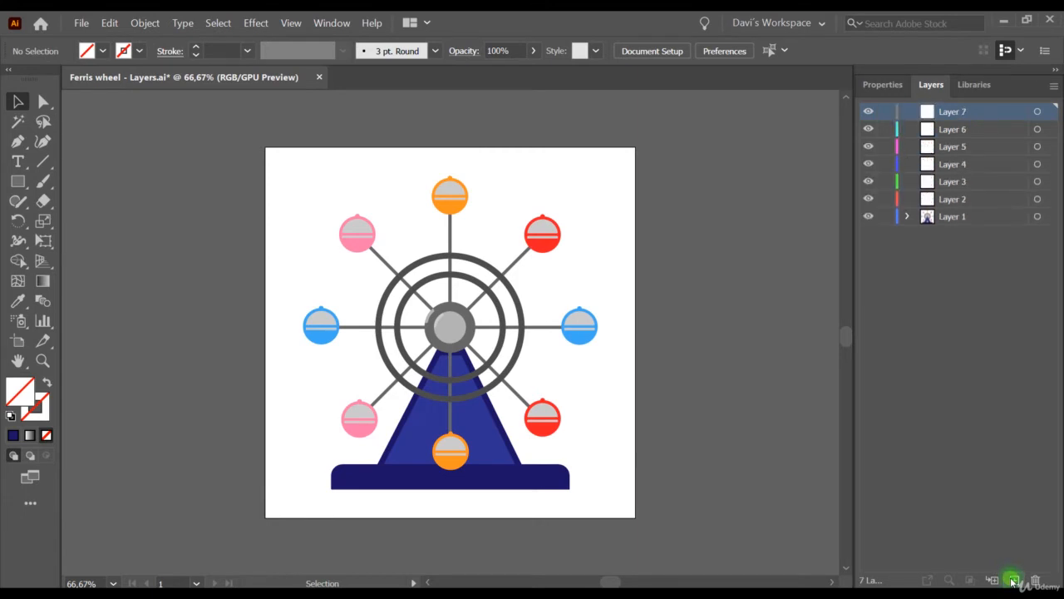
click(1013, 581)
click(1014, 580)
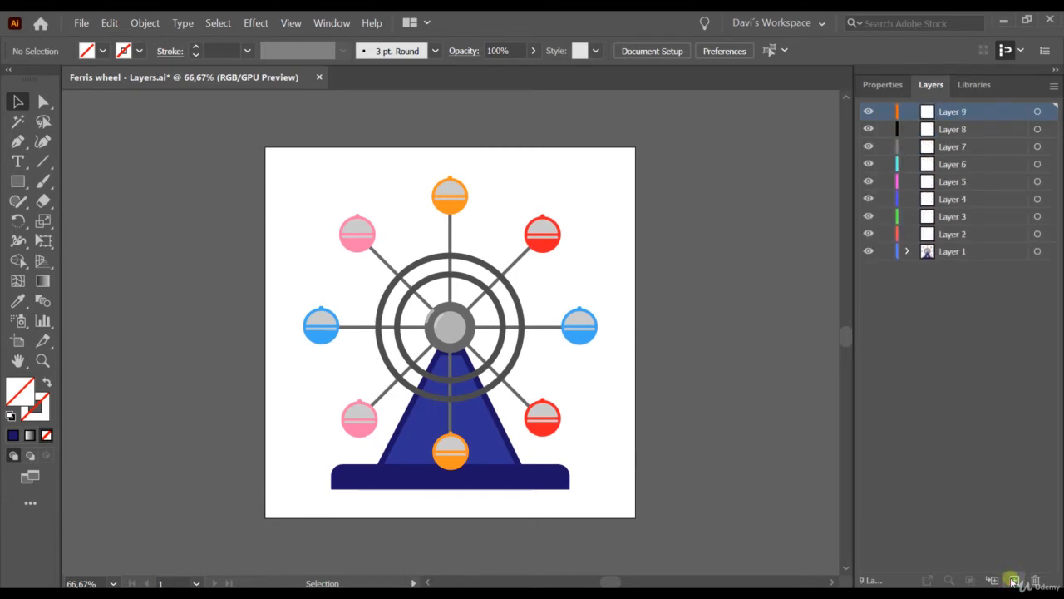
click(1014, 580)
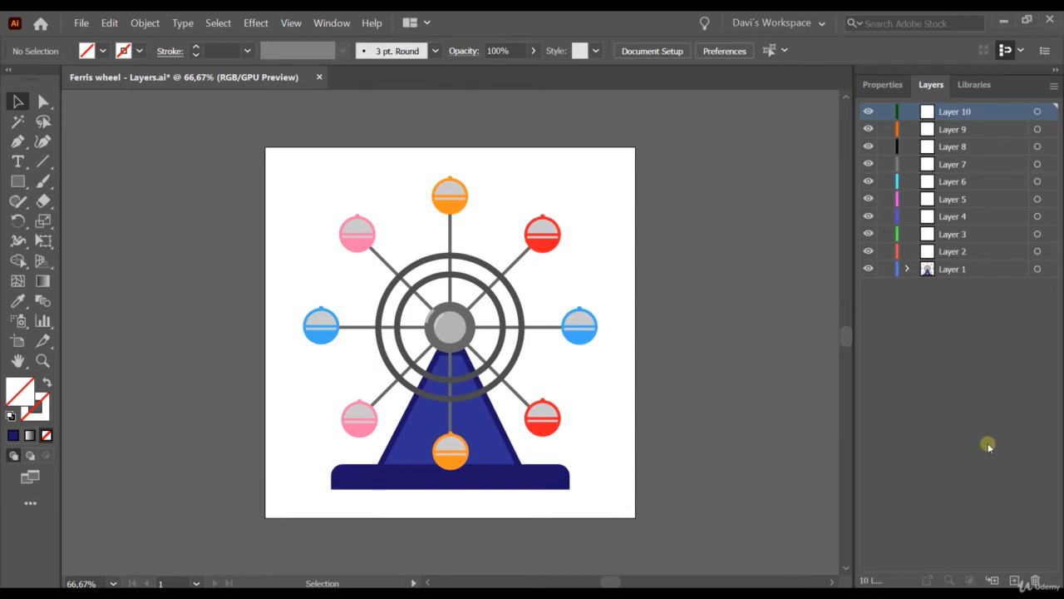
Step: Add and delete an extra layer above Layer 10, and add and delete a sublayer inside Layer 10
click(1014, 581)
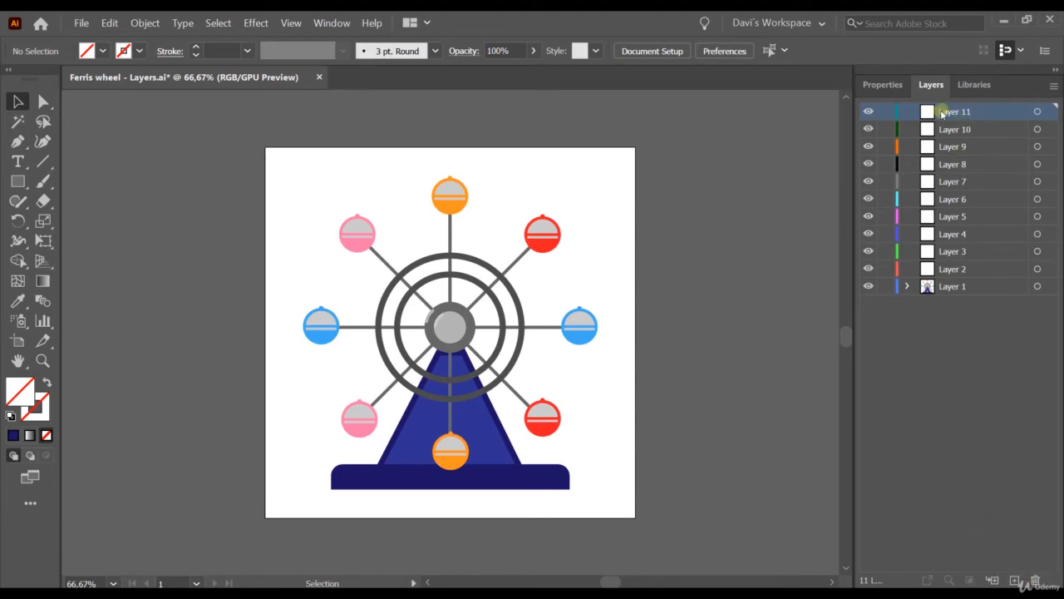
click(1035, 579)
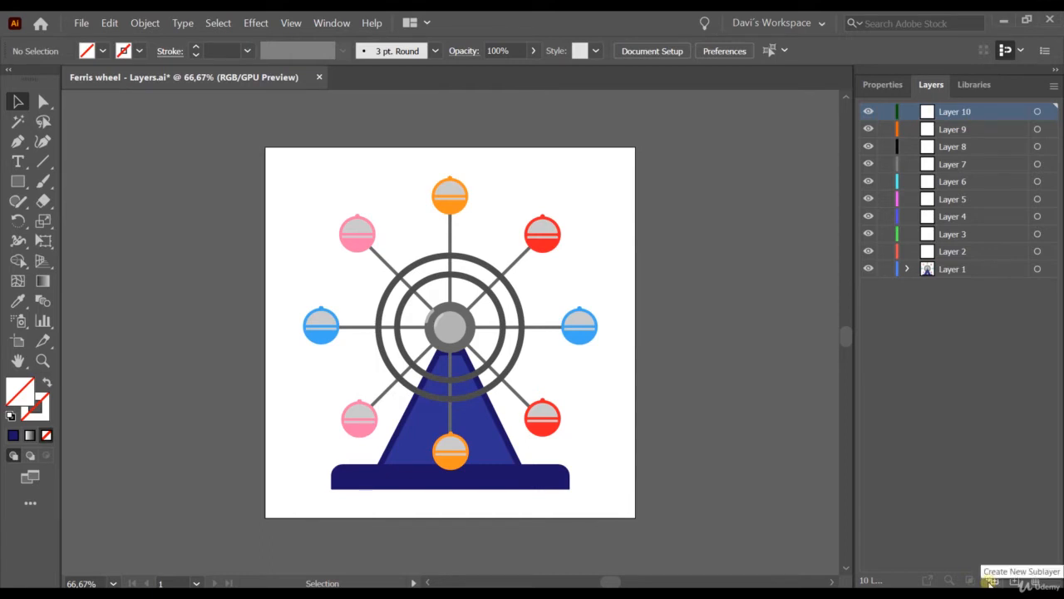
click(992, 579)
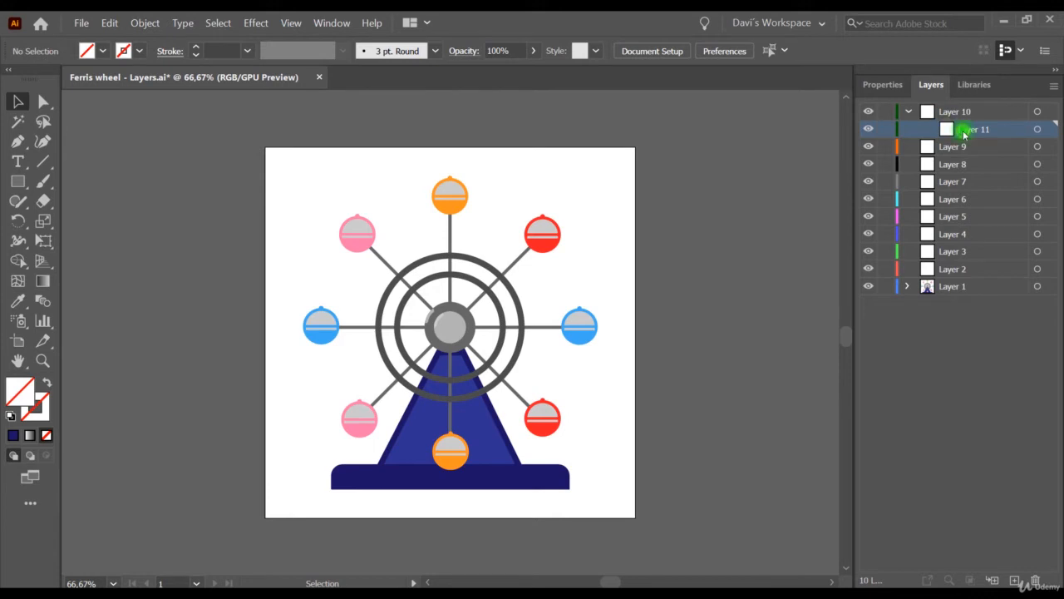
click(1034, 580)
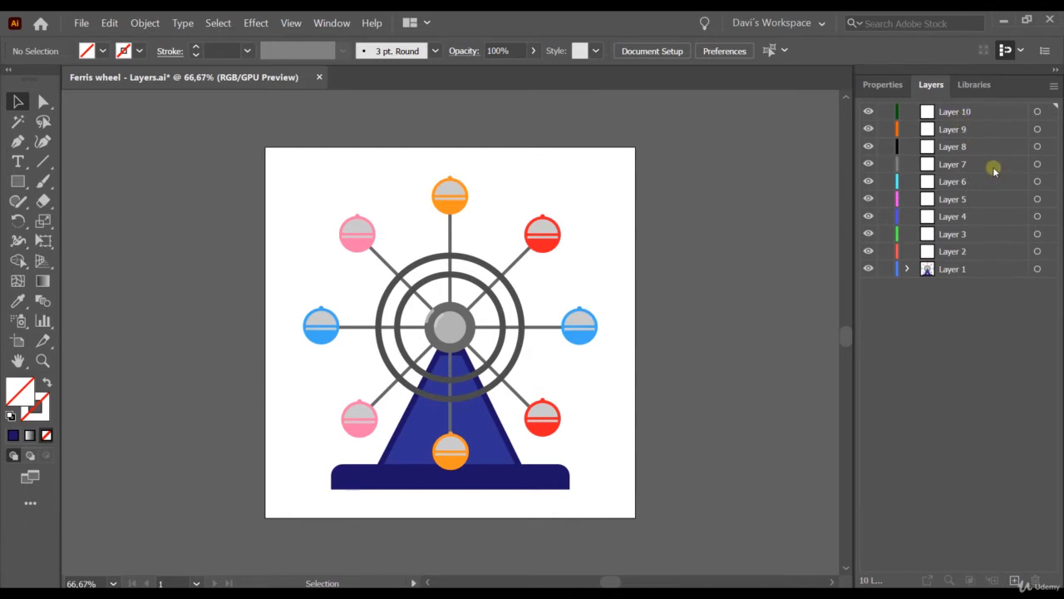
Step: Delete Layers 7, 8, 9 and 10 together
click(961, 117)
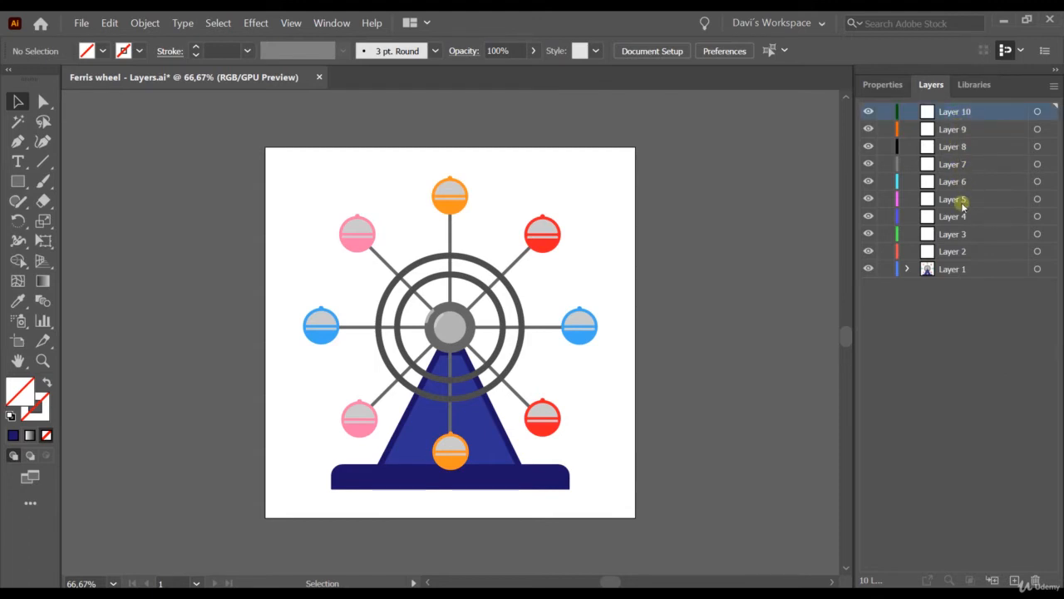
shift+click(962, 133)
shift+click(962, 150)
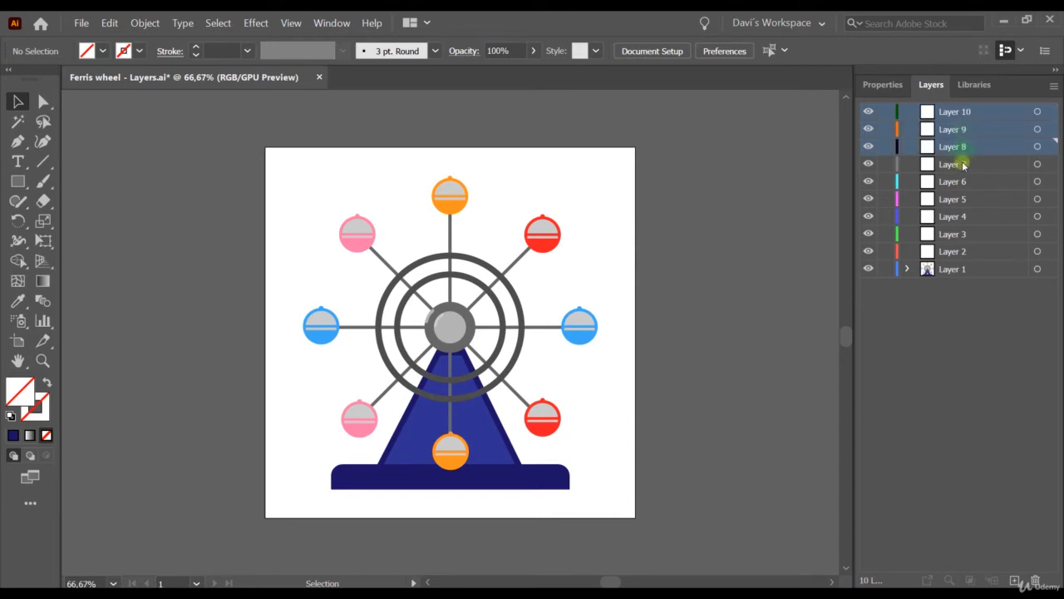
shift+click(962, 166)
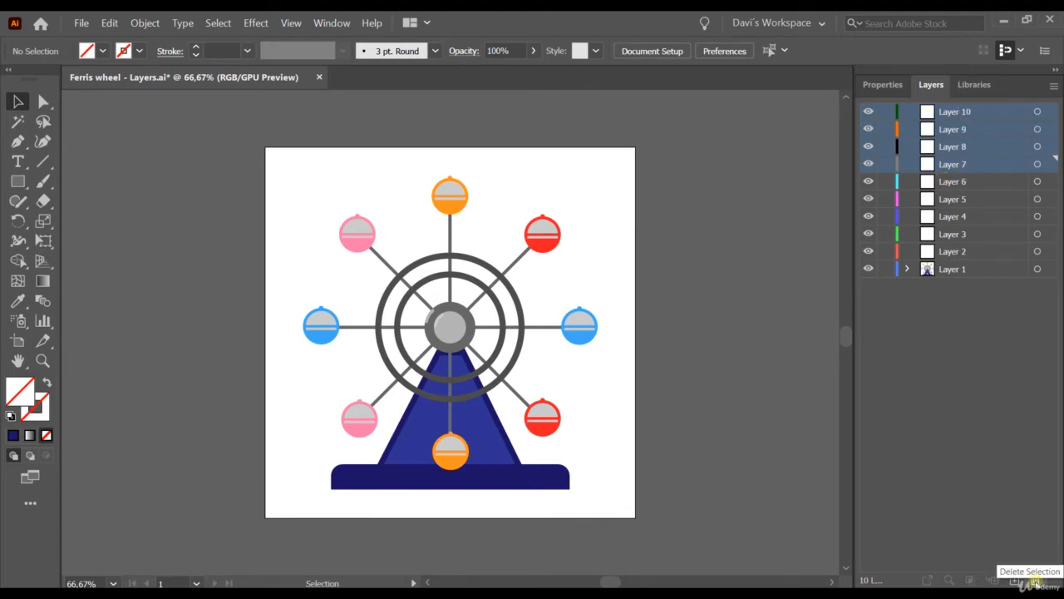
click(1036, 580)
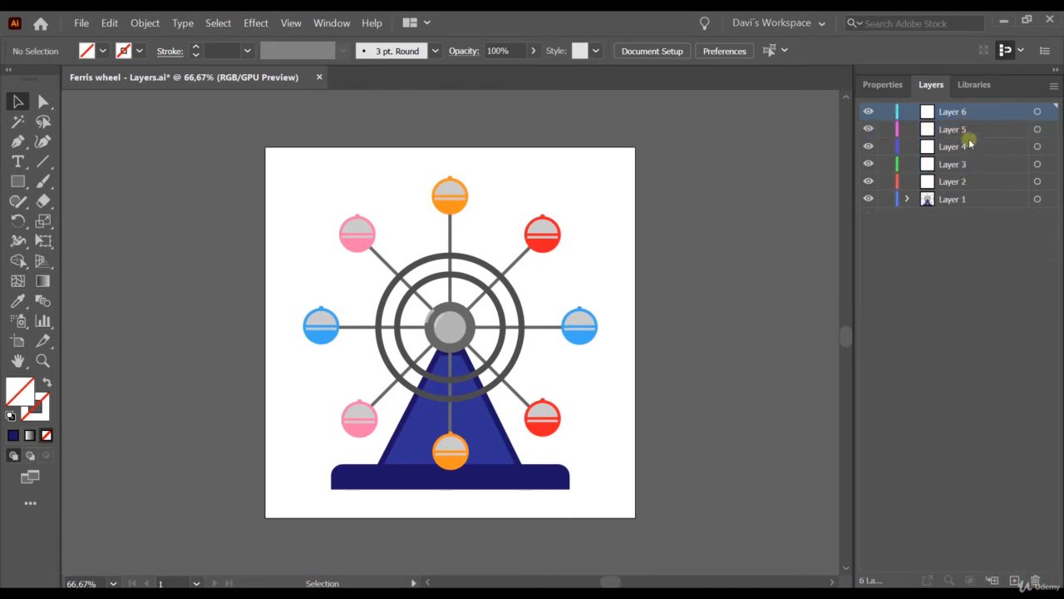
Step: Create four new empty layers above Layer 6
click(1015, 580)
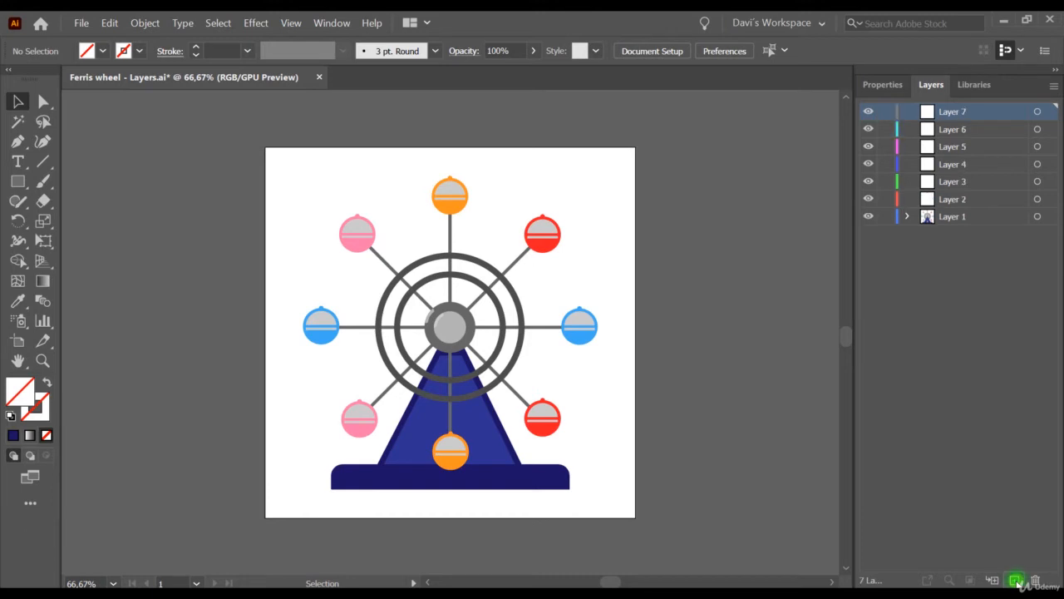
click(1016, 581)
click(1015, 580)
click(1015, 581)
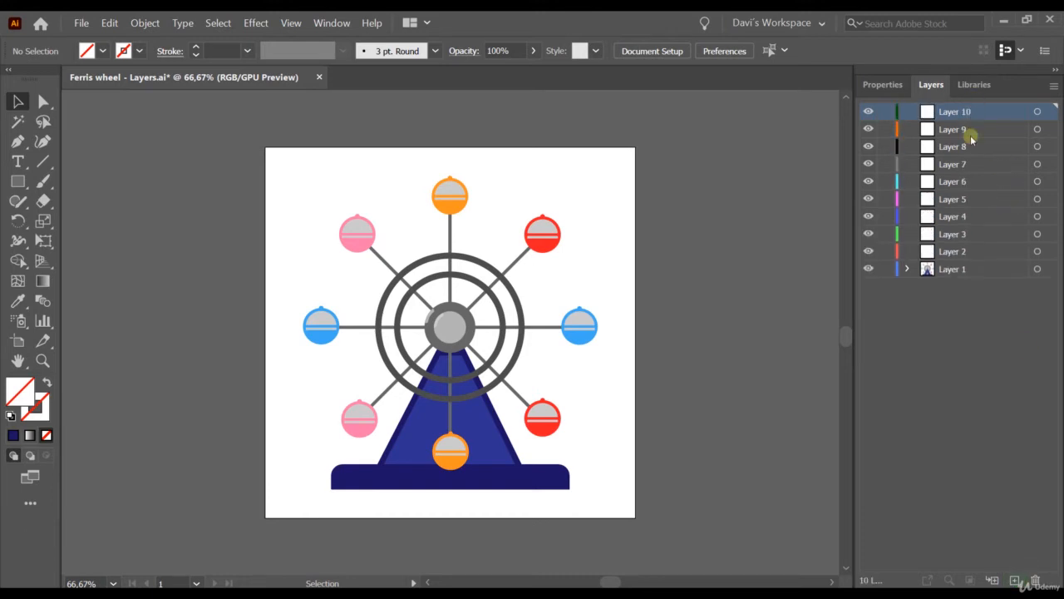
Step: Rename Layer 1, which holds the artwork, as "Structure"
click(963, 272)
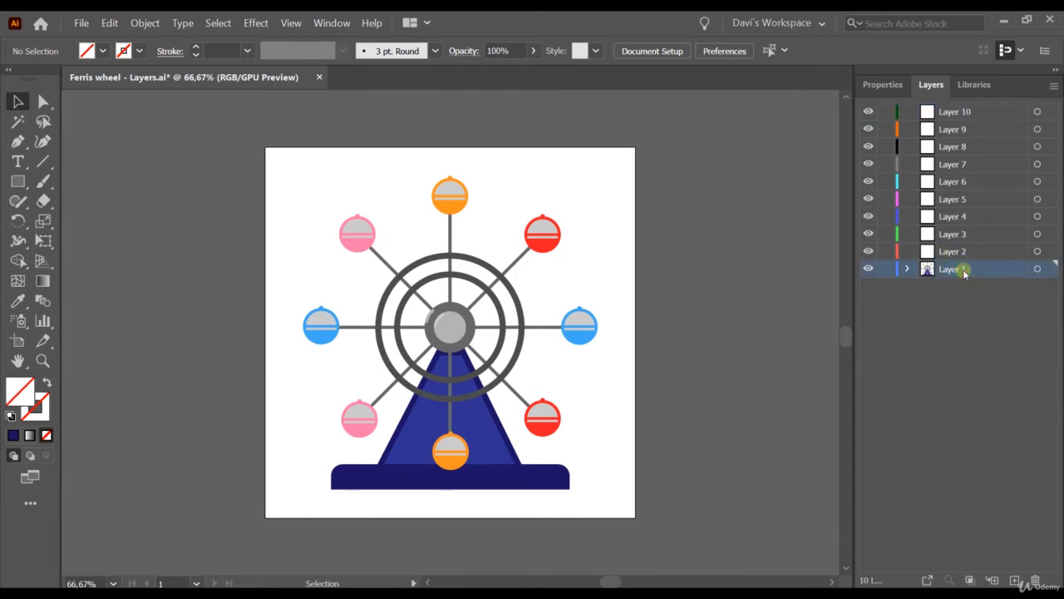
double_click(963, 271)
click(974, 268)
key(BackSpace)
key(BackSpace)
key(BackSpace)
key(BackSpace)
key(BackSpace)
key(BackSpace)
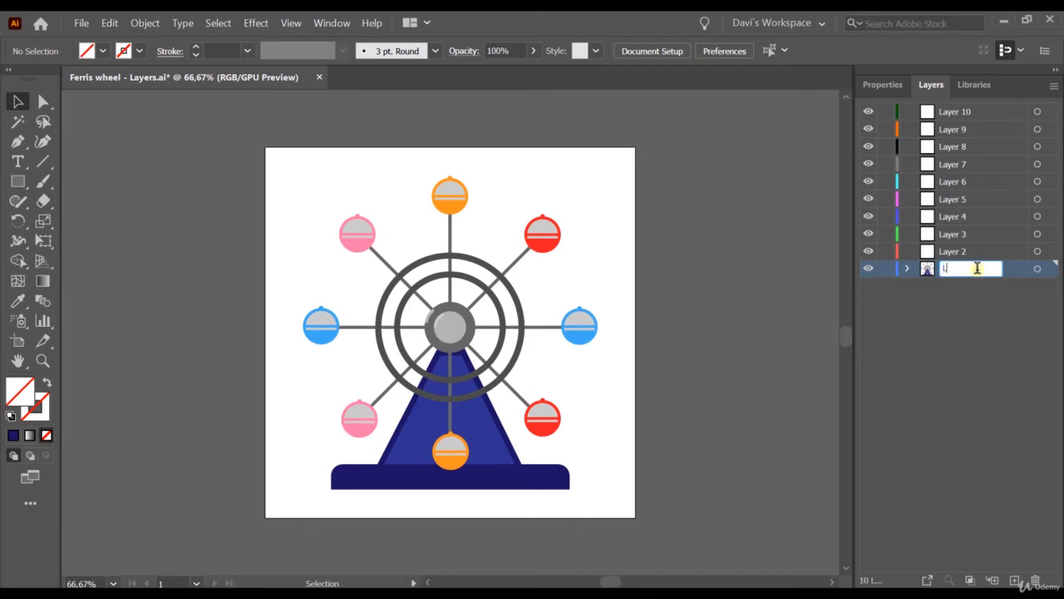
text(Structure)
click(983, 316)
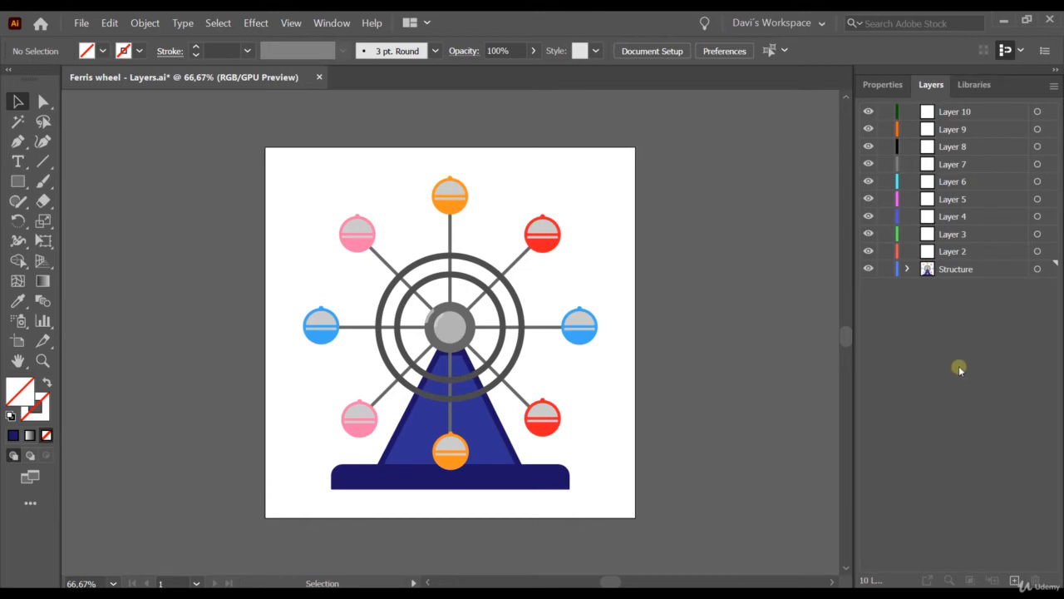
Step: Rename Layer 2 as "Wheel"
click(963, 253)
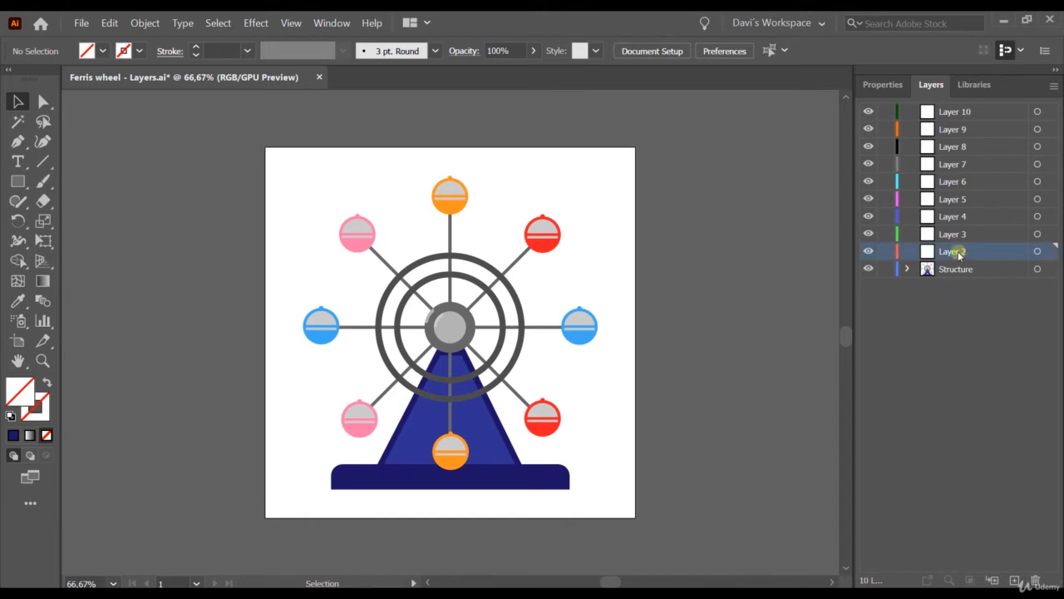
double_click(958, 253)
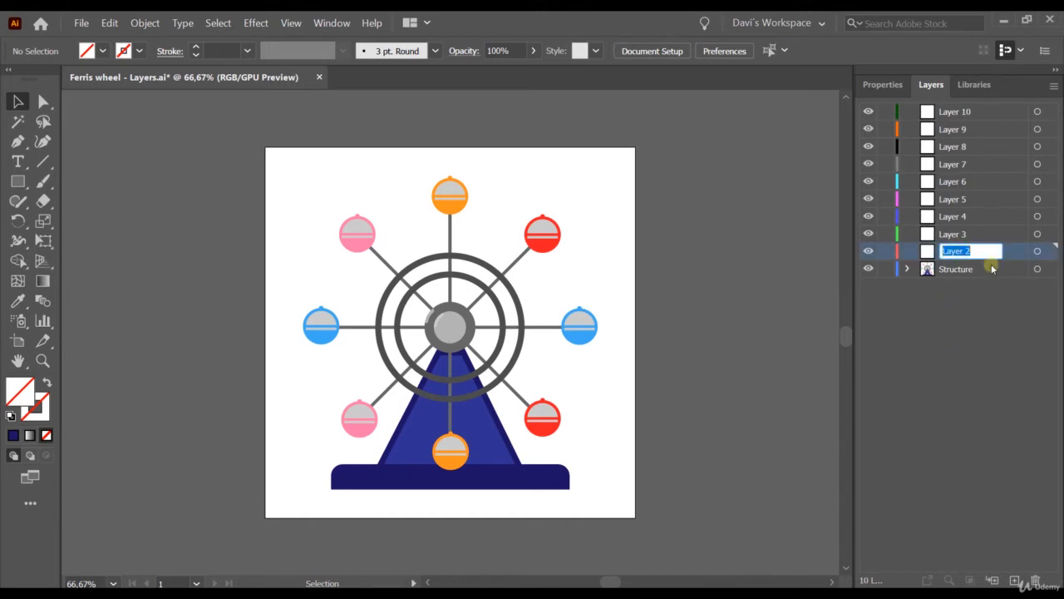
key(BackSpace)
text(Wheel)
key(Return)
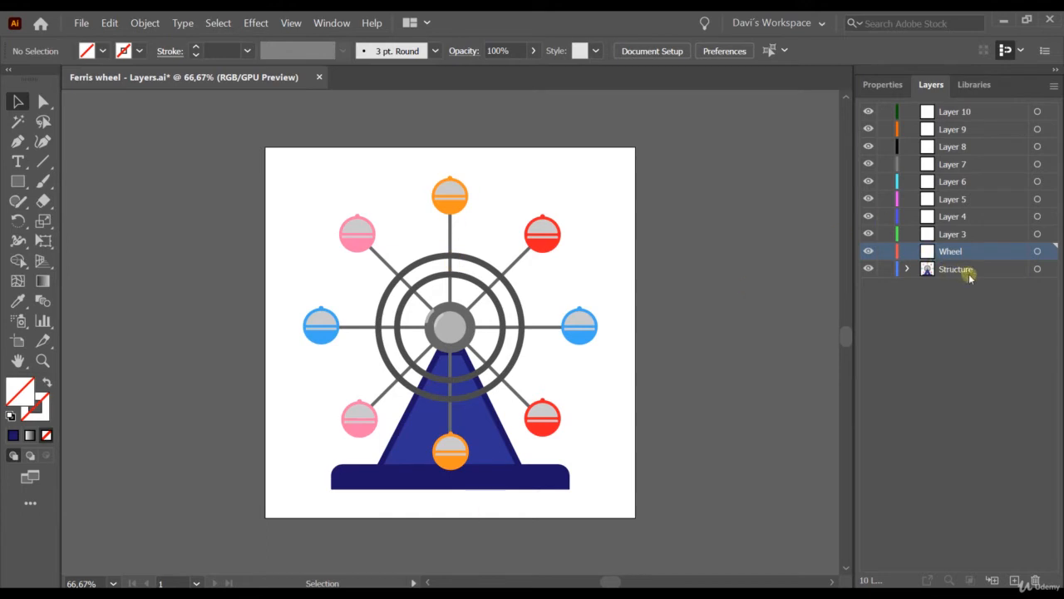
Step: Rename Layer 3 as "blue cabin 1"
click(966, 234)
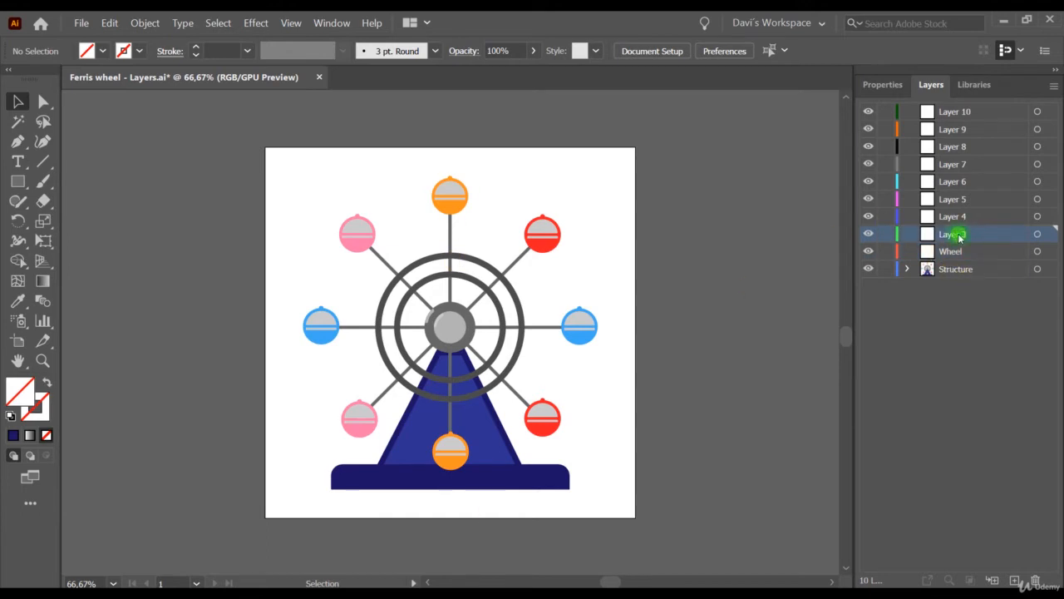
double_click(965, 235)
text(cabin)
key(BackSpace)
key(BackSpace)
text(b)
key(Return)
Step: Rename Layer 4 as "blue cabin 2"
double_click(951, 216)
text(bl)
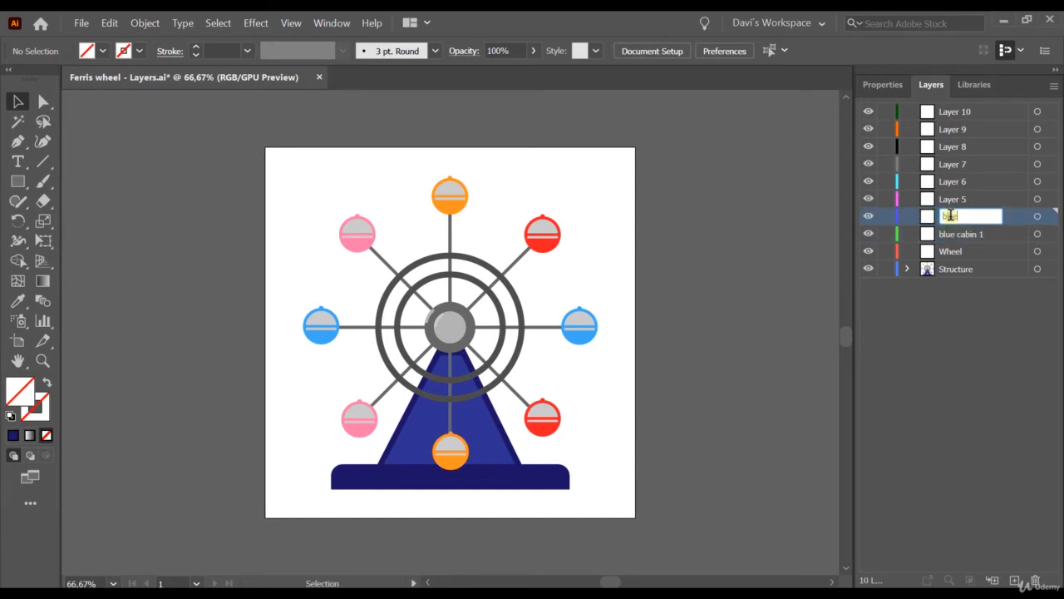
text(ue cabin 2)
key(Return)
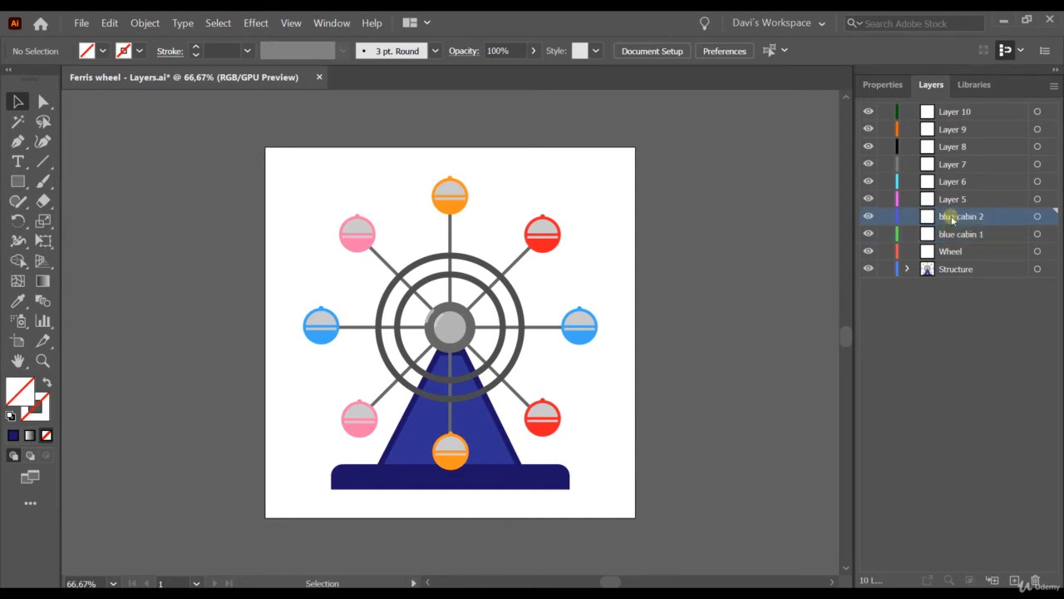
Step: Rename Layer 5 as "red cabin 1"
click(957, 204)
key(s)
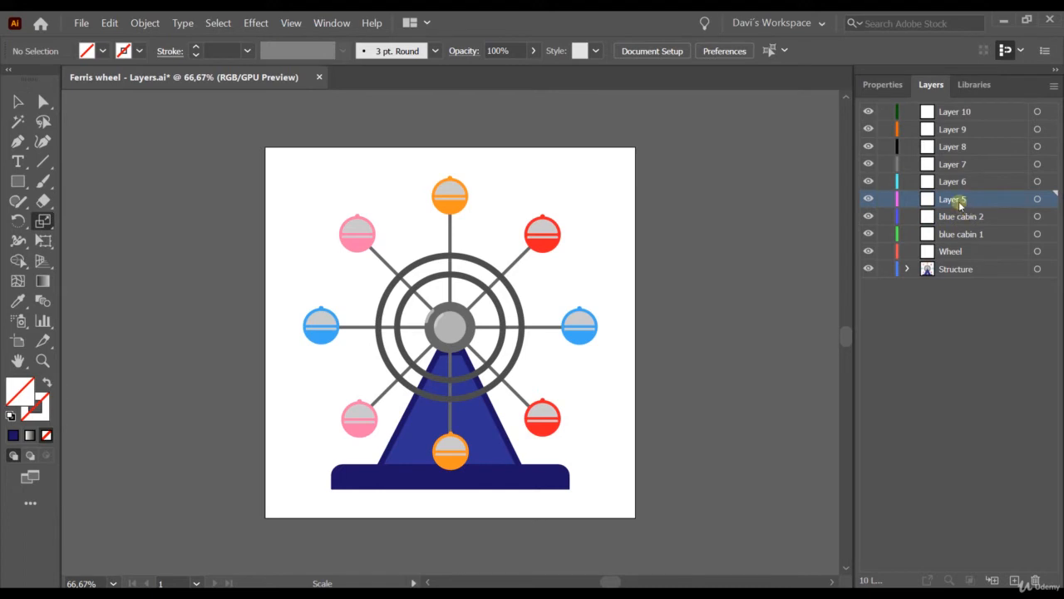
double_click(956, 201)
text(red)
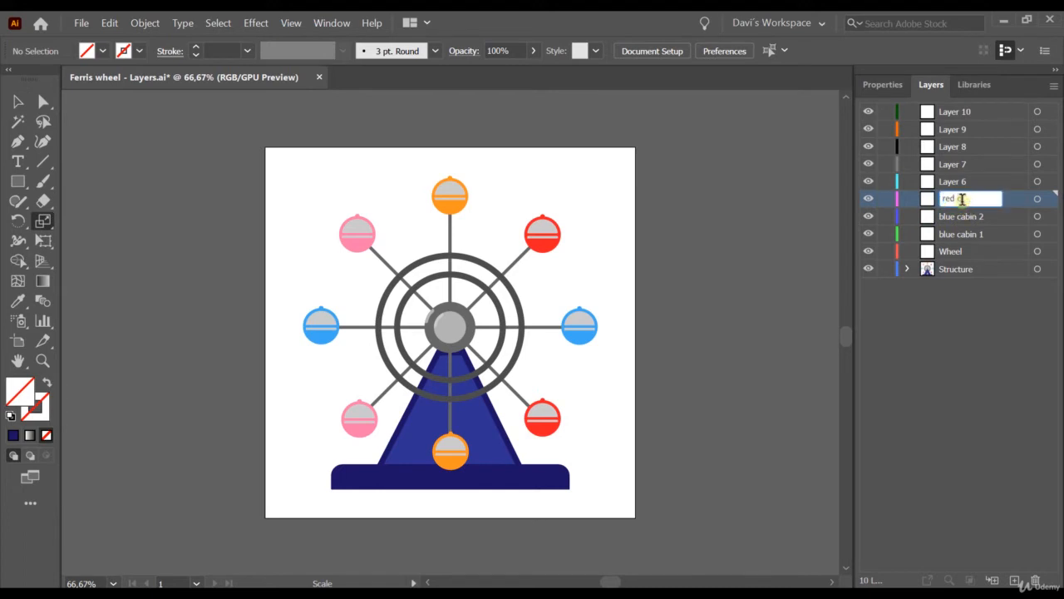
text( cabin 1)
key(Return)
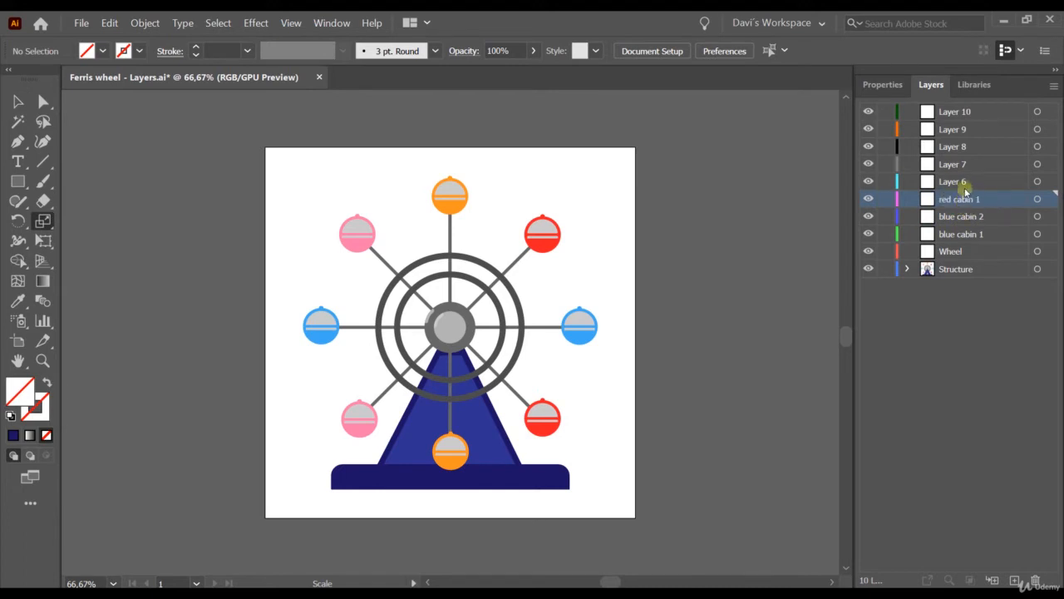
Step: Rename Layer 6 as "red cabin 2"
double_click(955, 181)
text(red ca)
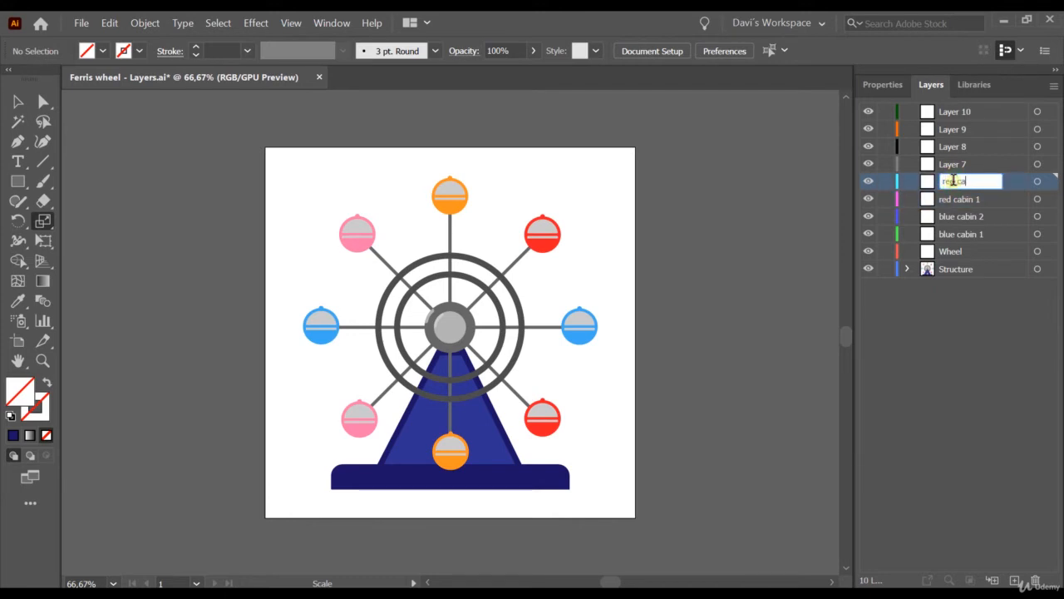
text(bin 2)
key(Return)
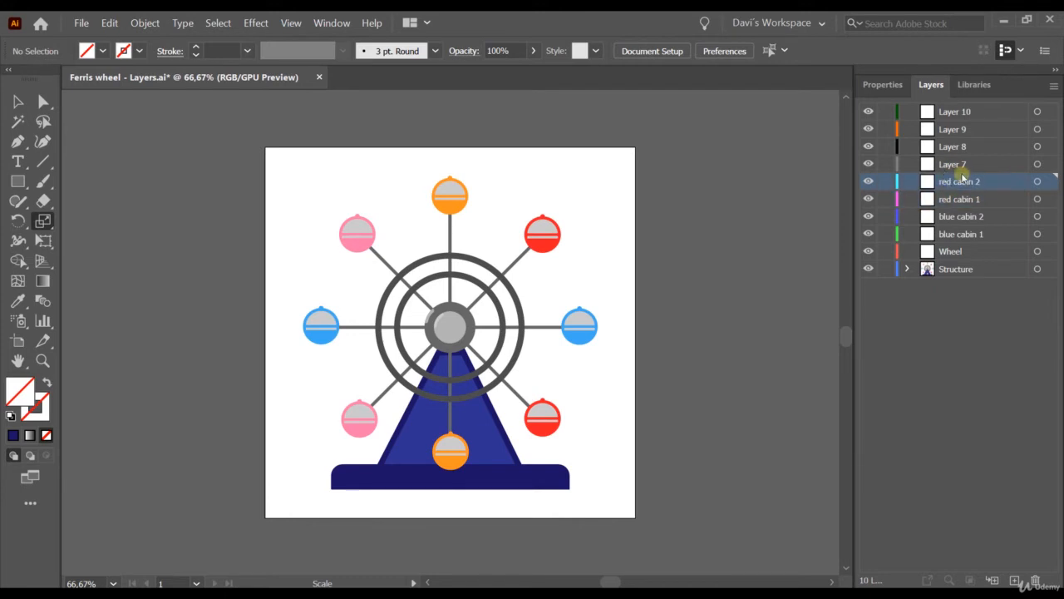
Step: Rename Layer 7 as "pink cabin 1" and Layer 8 as "pink cabin 2"
double_click(957, 164)
text(pi)
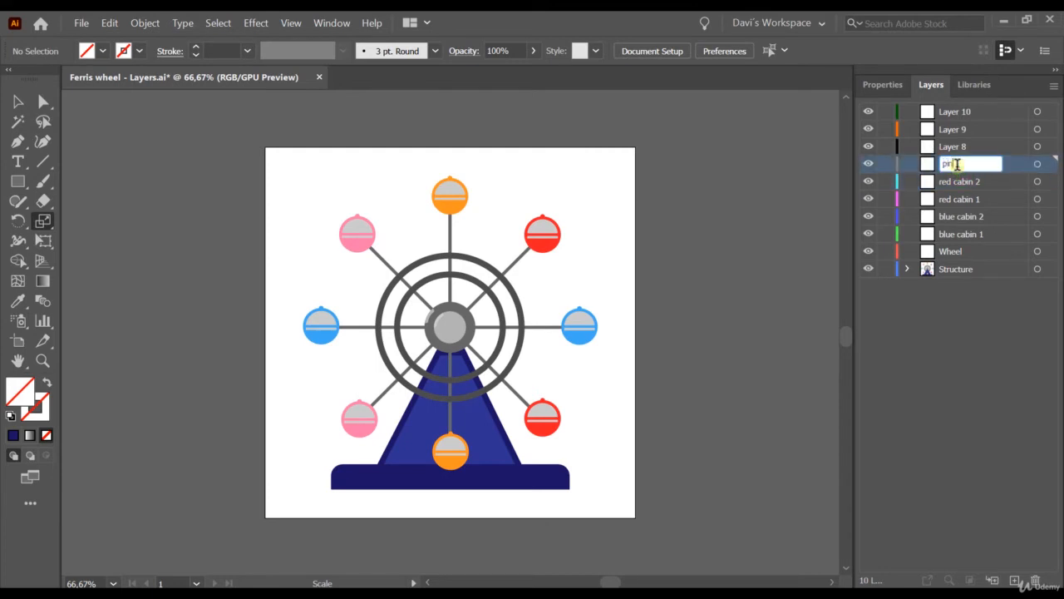
text(nk cabin 1)
key(Return)
double_click(956, 146)
text(p)
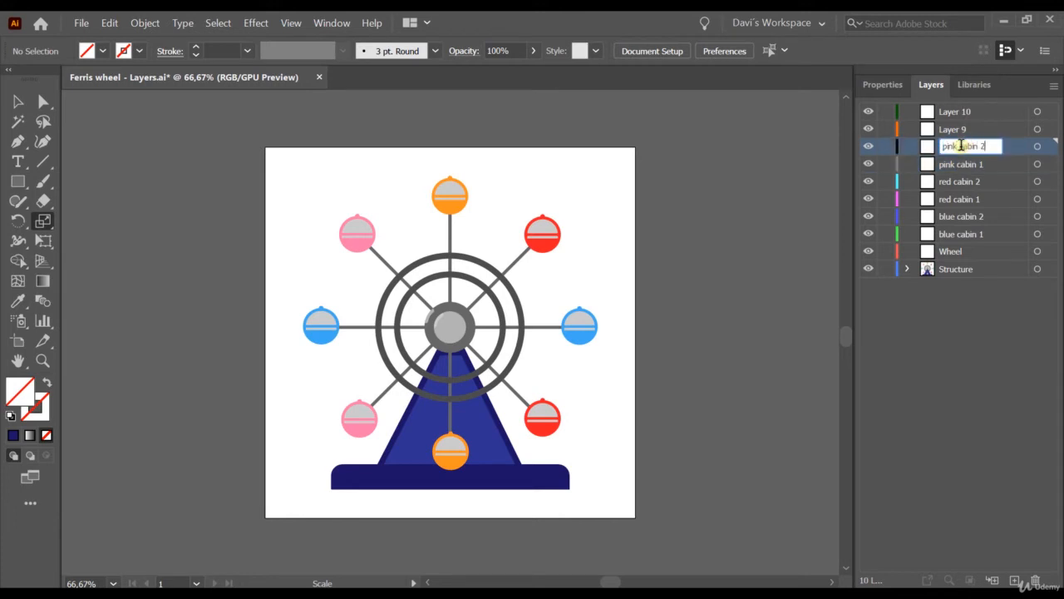
key(Return)
Step: Rename Layer 9 as "orange cabin 1" and Layer 10 as "orange cabin 2"
double_click(954, 129)
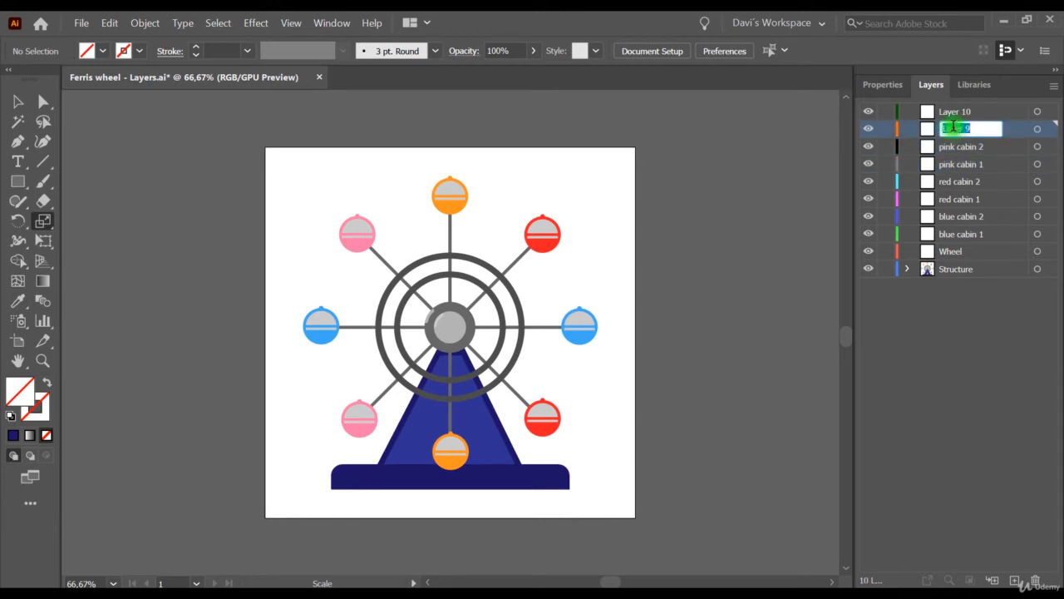
text(orange cabin 1)
key(Return)
double_click(959, 111)
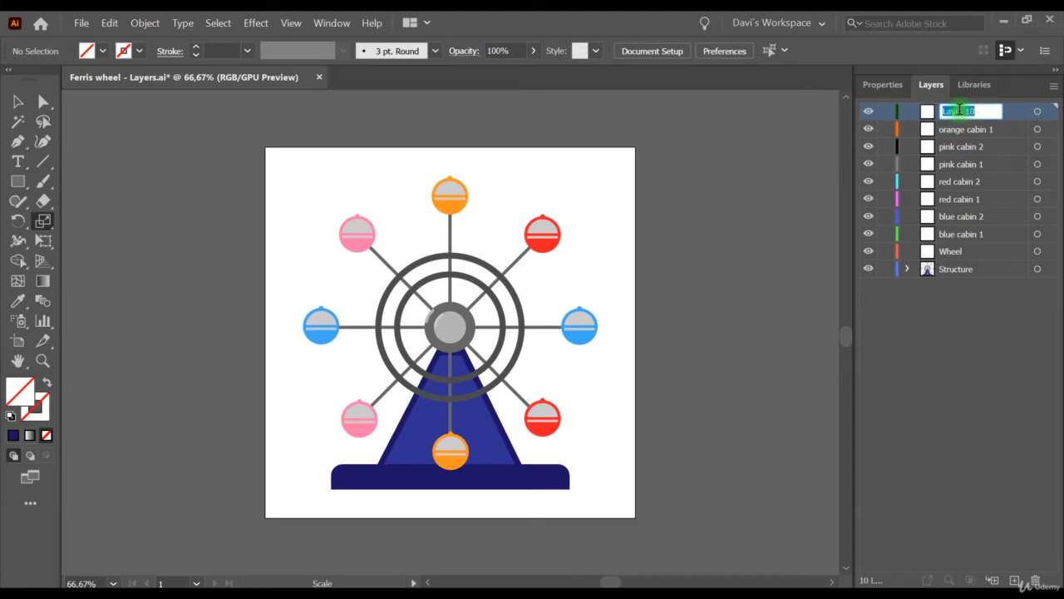
text(orange cabin 2)
key(Return)
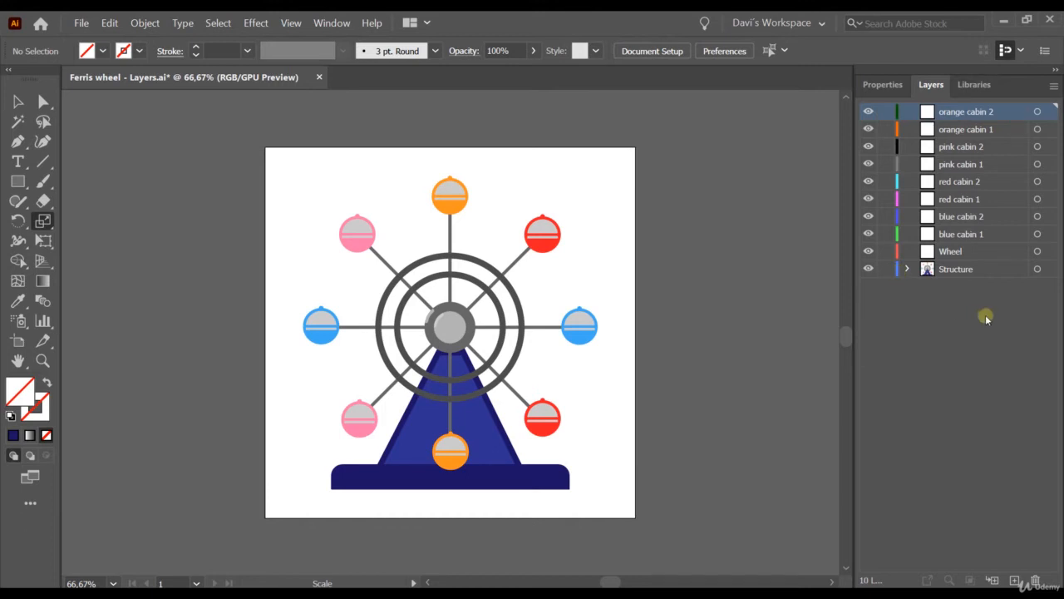
Step: Open the layer options of the Structure layer
click(998, 268)
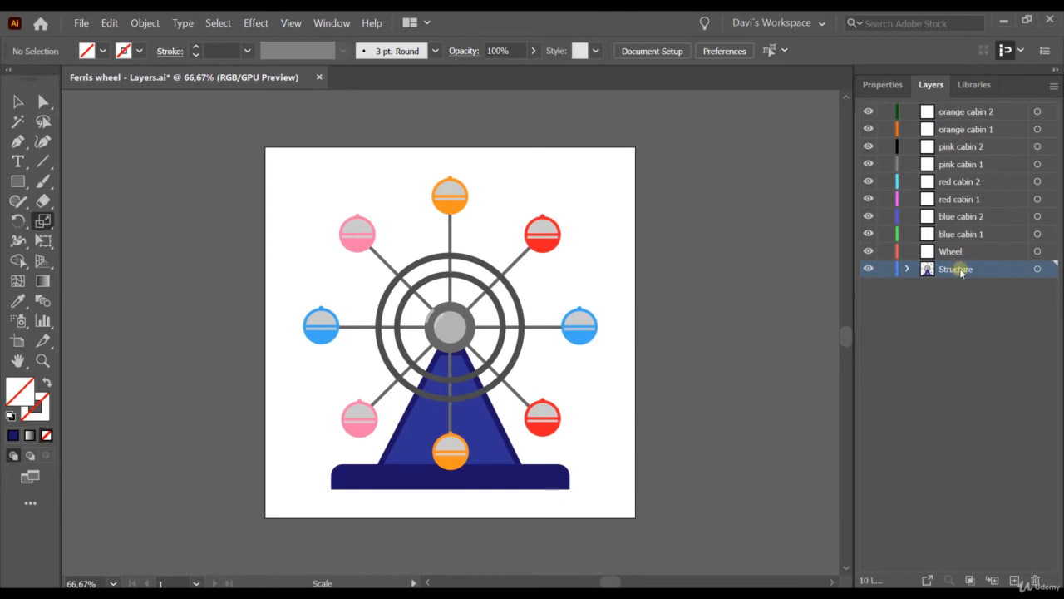
double_click(1005, 269)
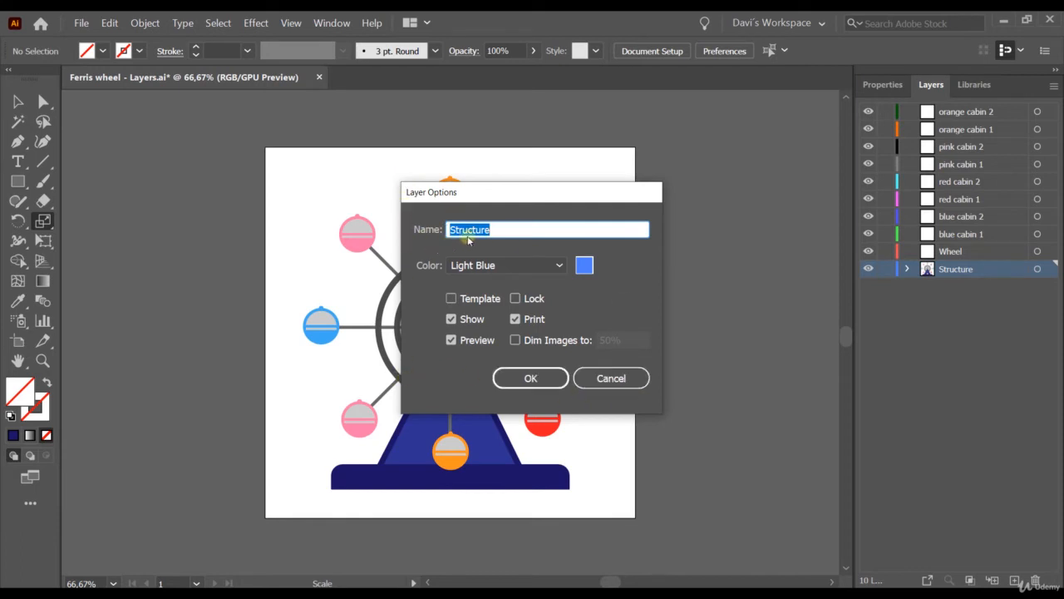
click(553, 266)
click(552, 265)
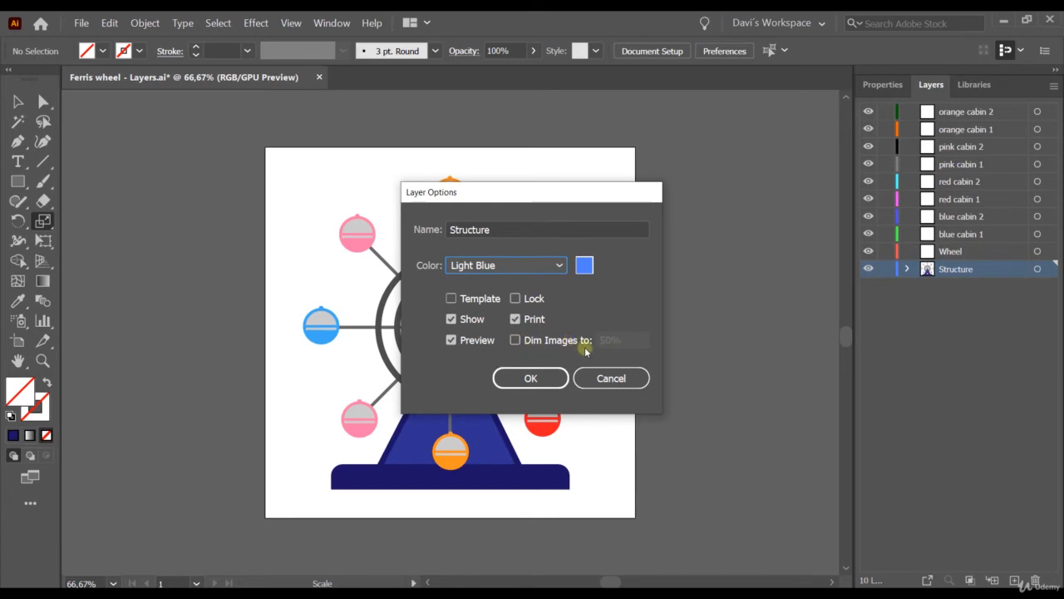
click(546, 343)
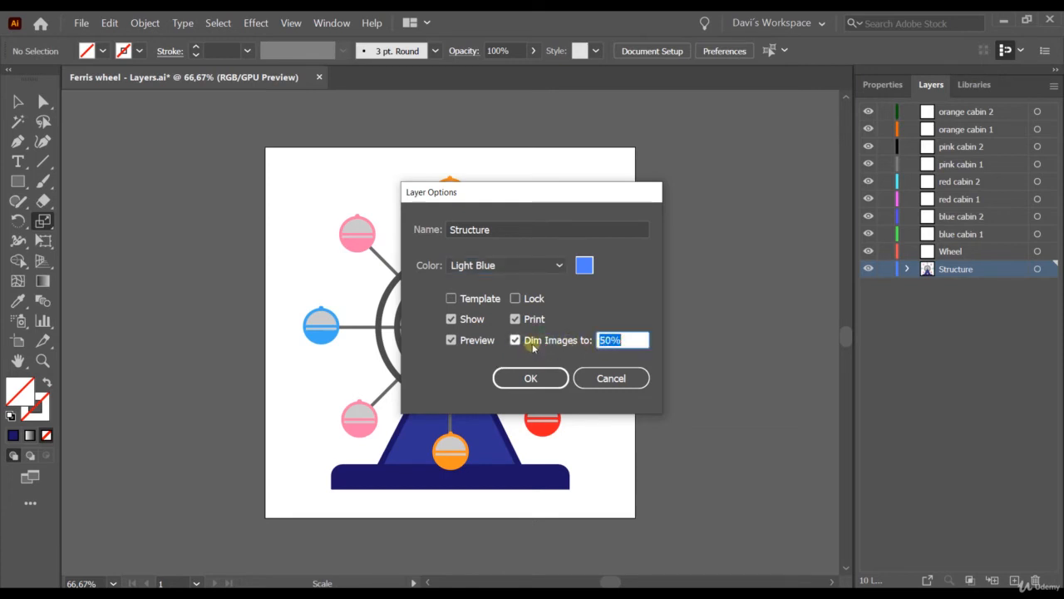
click(516, 341)
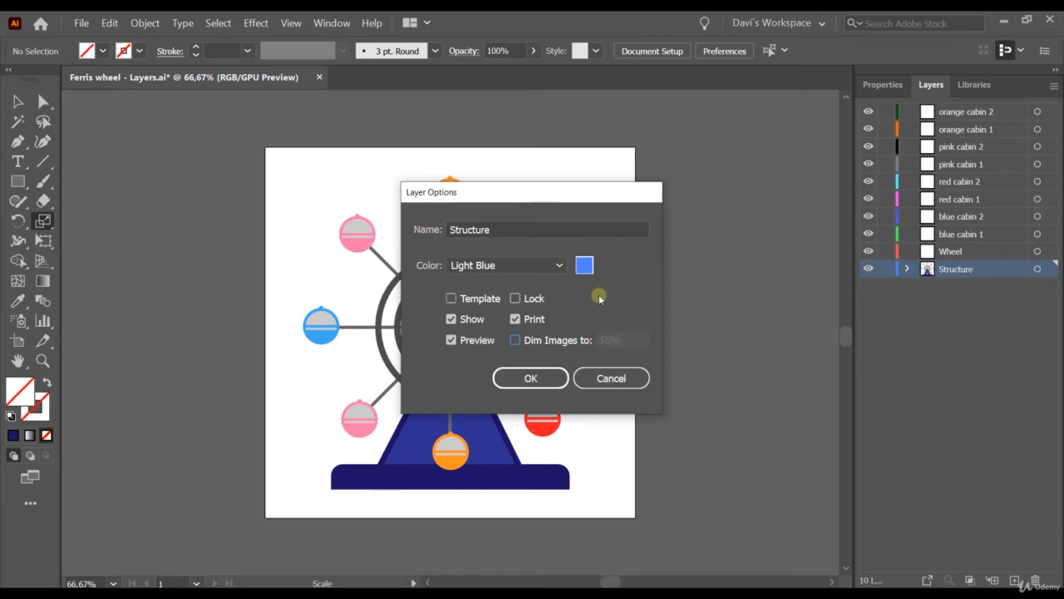
Step: Set the Structure layer's colour to a custom dark blue with red 0, green 64 and blue 128
double_click(583, 266)
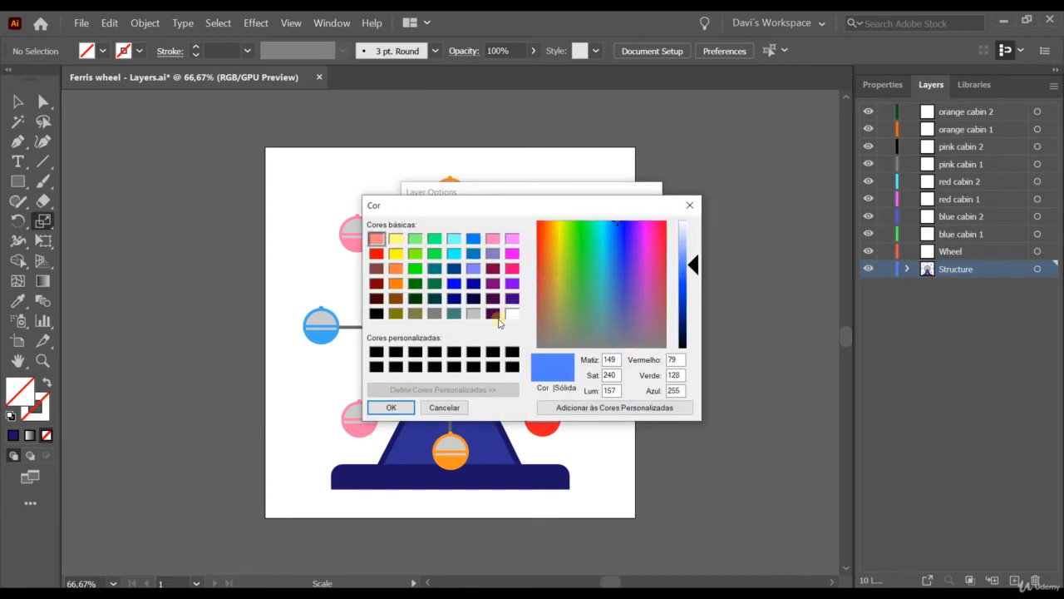
click(494, 241)
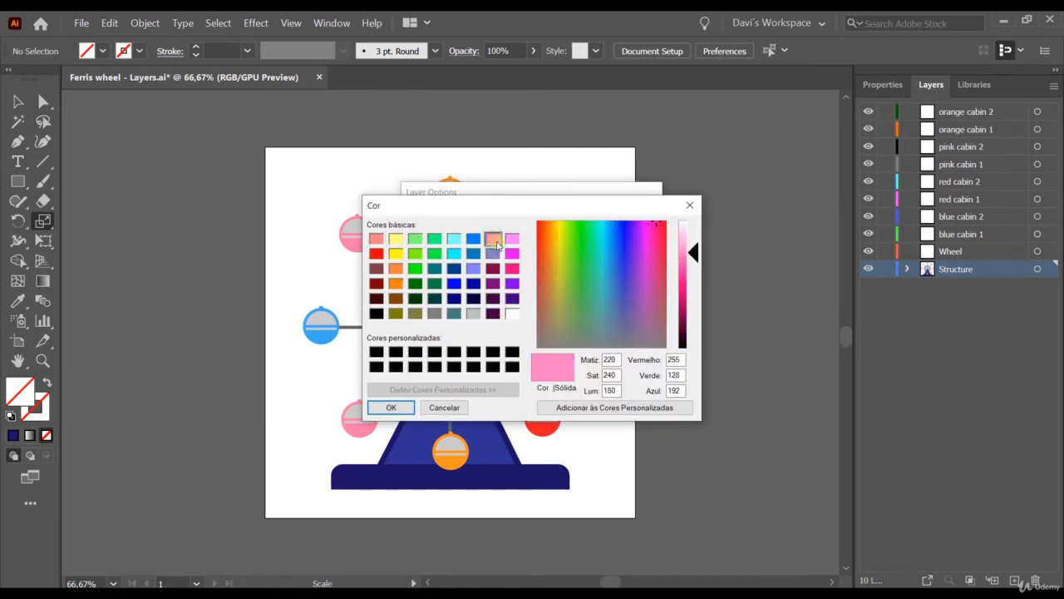
click(450, 271)
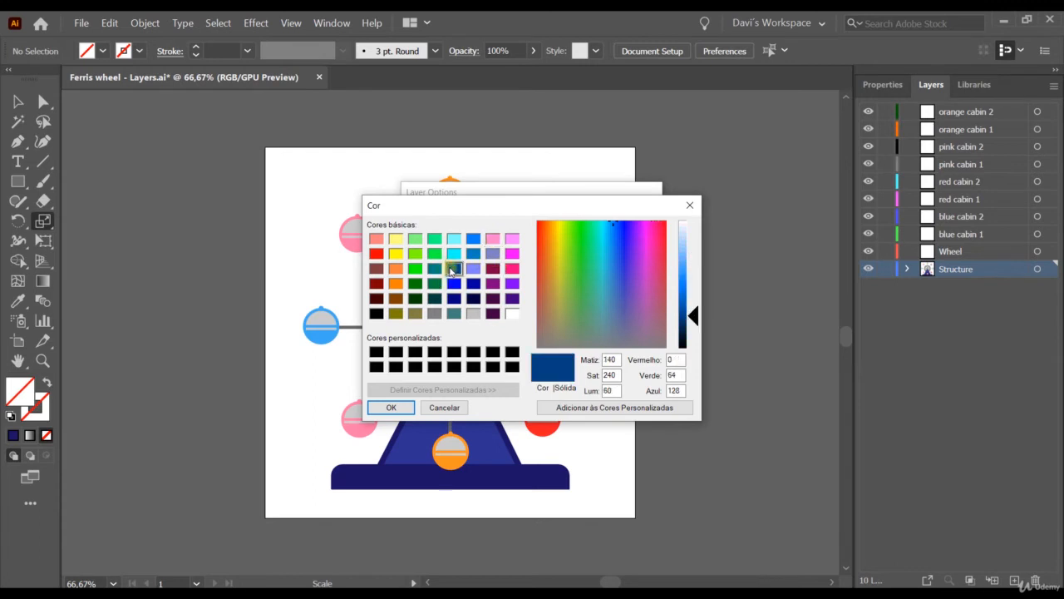
click(388, 406)
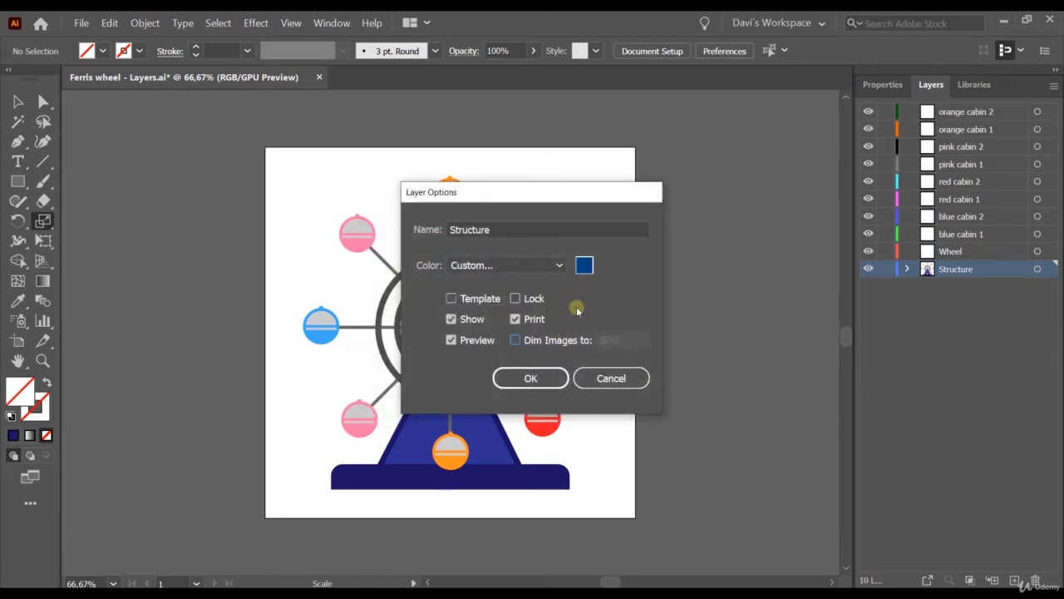
click(545, 381)
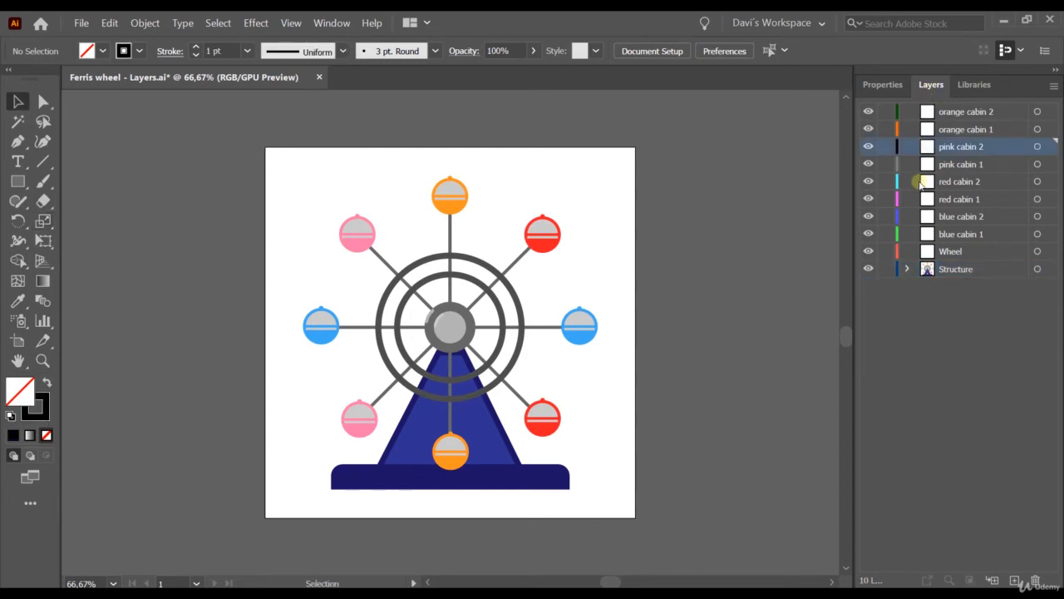
Step: Move the two red cabin groups out of the Structure layer into the red cabin 1 and red cabin 2 layers
click(907, 269)
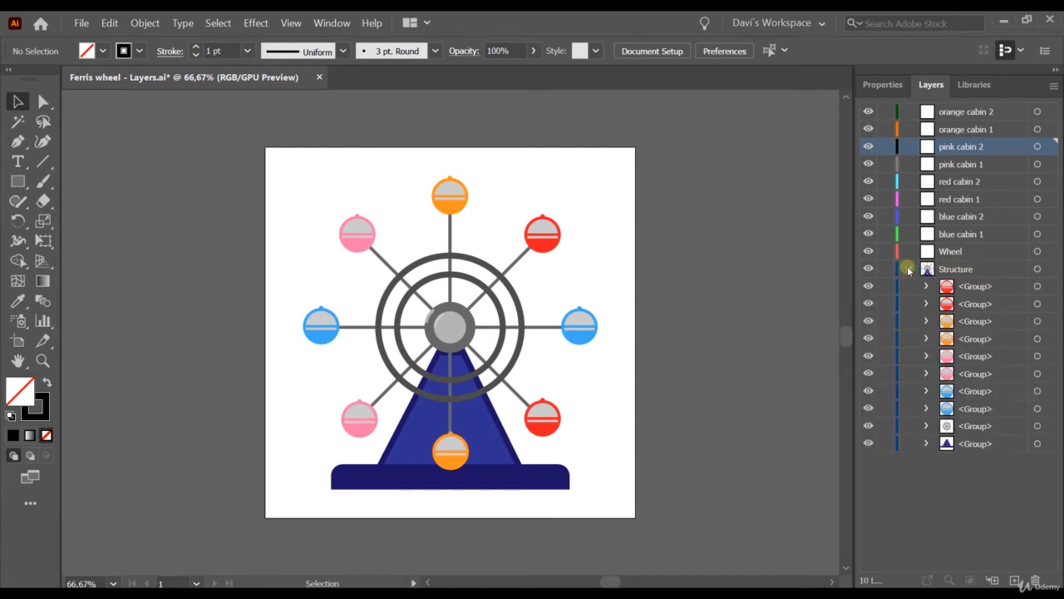
click(970, 289)
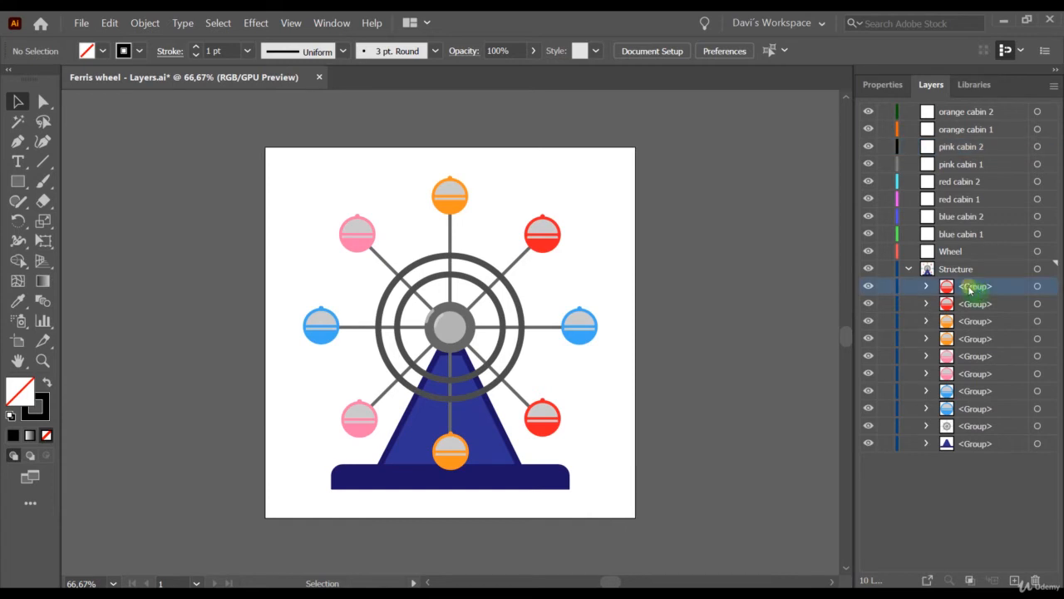
drag(970, 289, 967, 200)
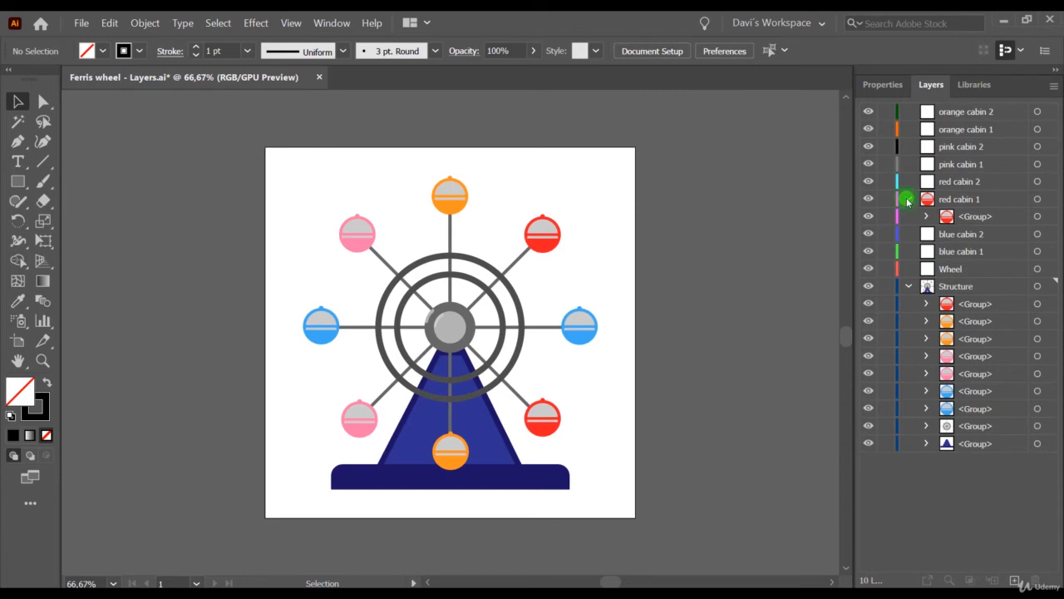
click(967, 287)
drag(967, 291, 957, 179)
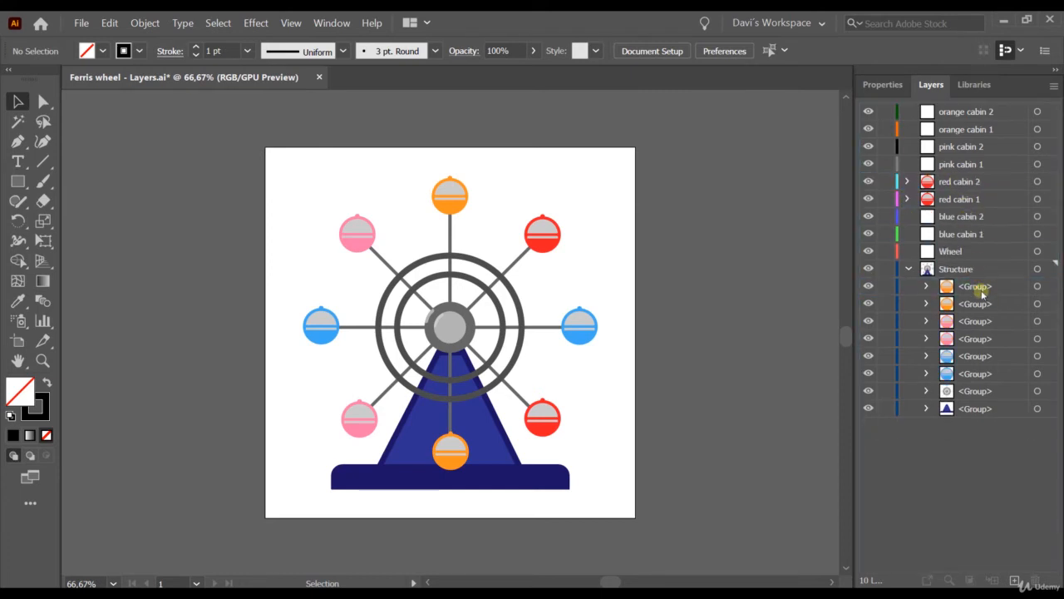
Step: Move the two orange cabin groups from Structure into the orange cabin 1 and orange cabin 2 layers
click(973, 287)
drag(974, 288, 969, 130)
click(979, 287)
drag(979, 287, 965, 113)
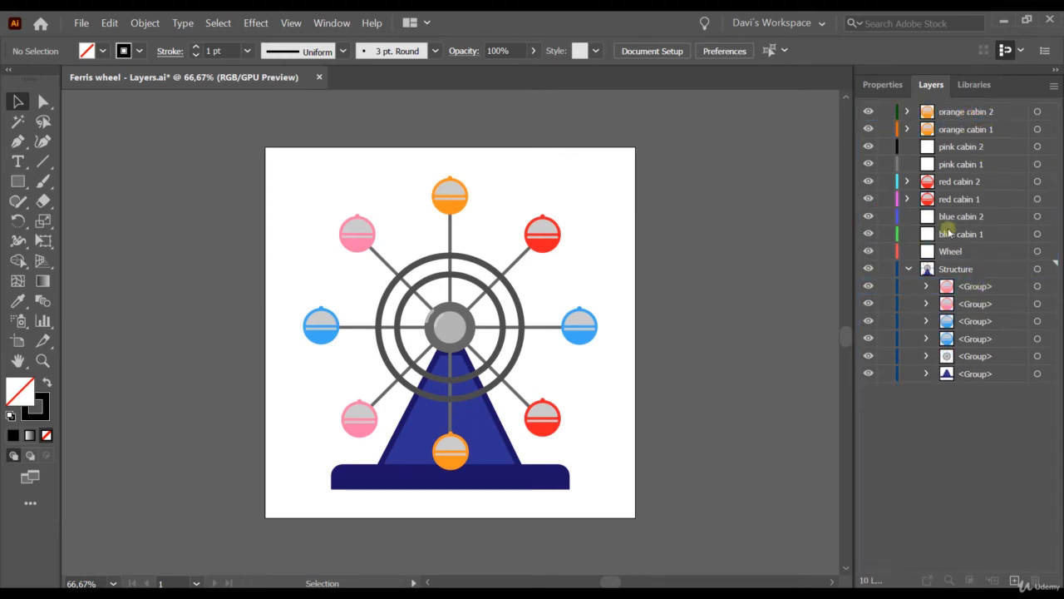
Step: Move the two pink cabin groups from Structure into the pink cabin 1 and pink cabin 2 layers
click(972, 287)
drag(972, 287, 960, 165)
click(975, 286)
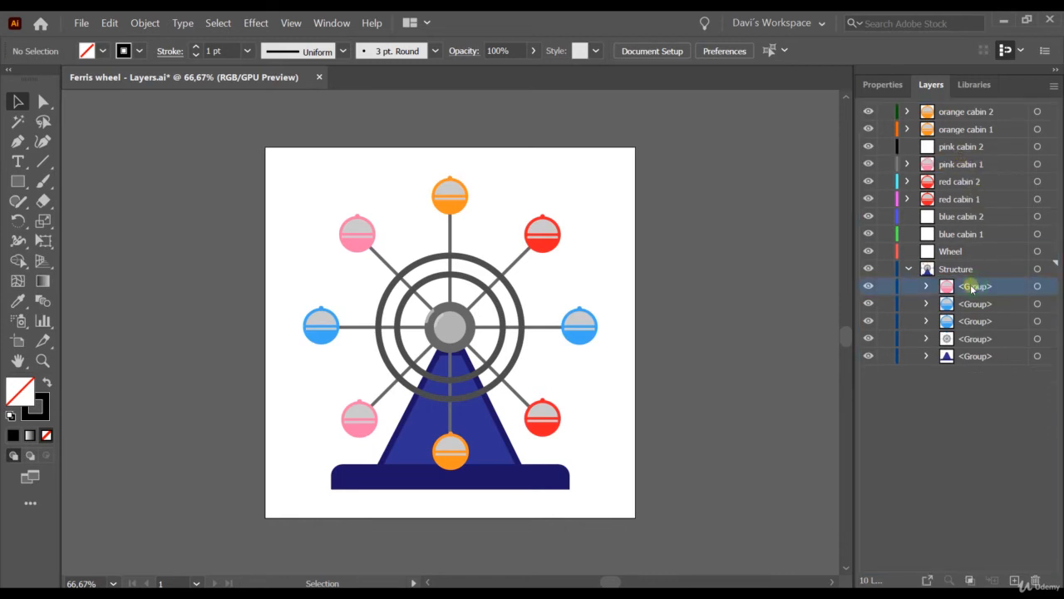
drag(973, 287, 965, 147)
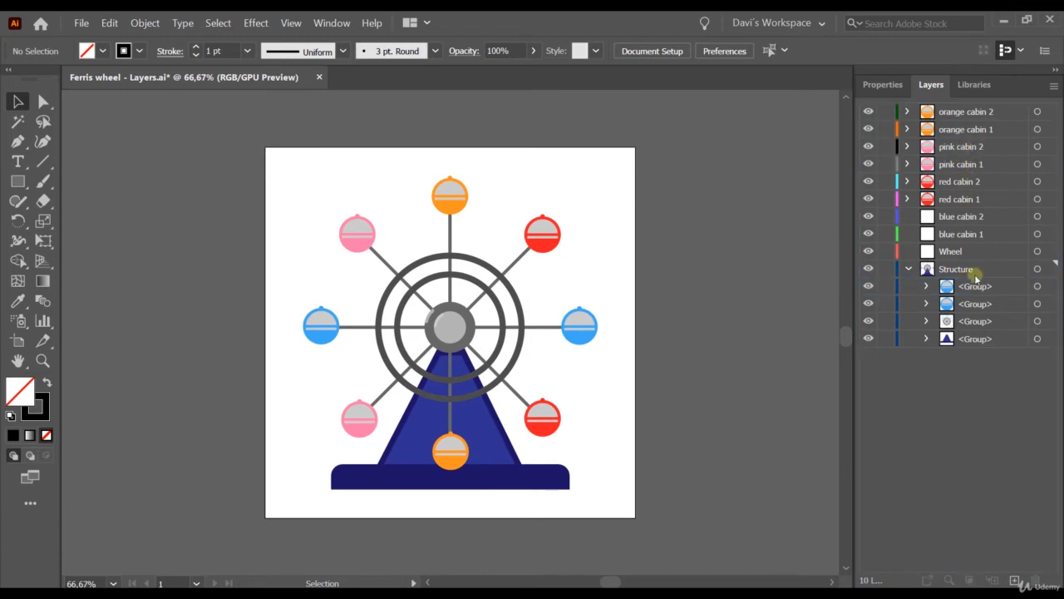
Step: Move the two blue cabin groups from Structure into blue cabin 1 and blue cabin 2, and the wheel group into the Wheel layer
click(974, 287)
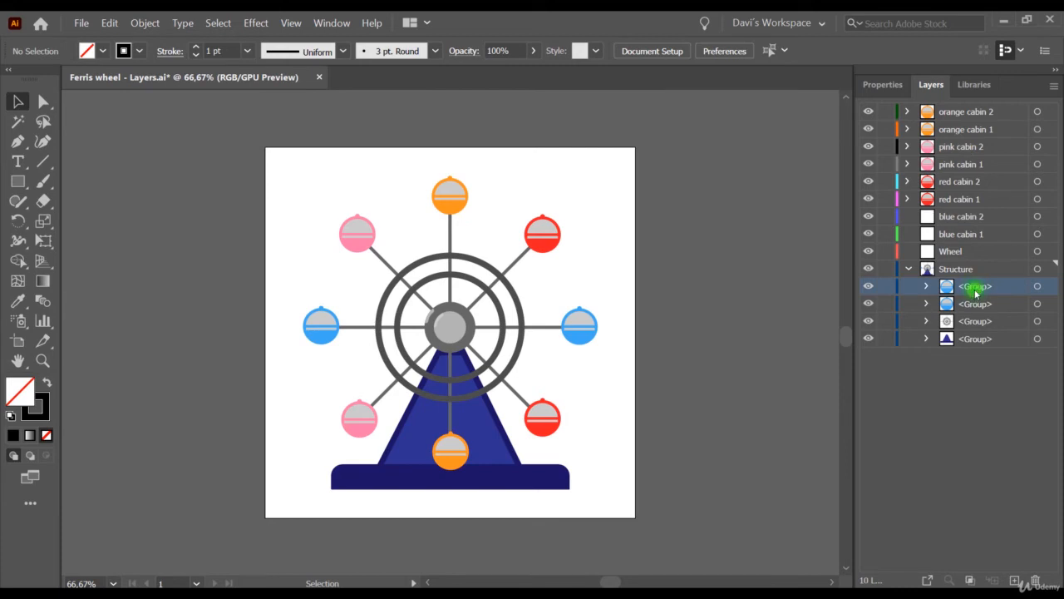
drag(975, 287, 962, 234)
click(968, 286)
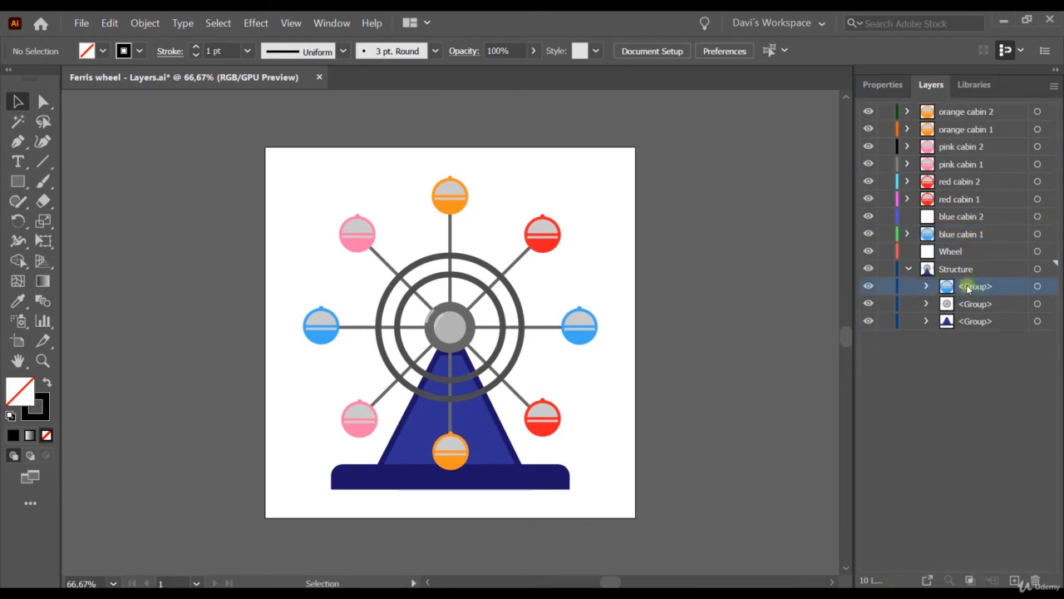
drag(969, 288, 968, 251)
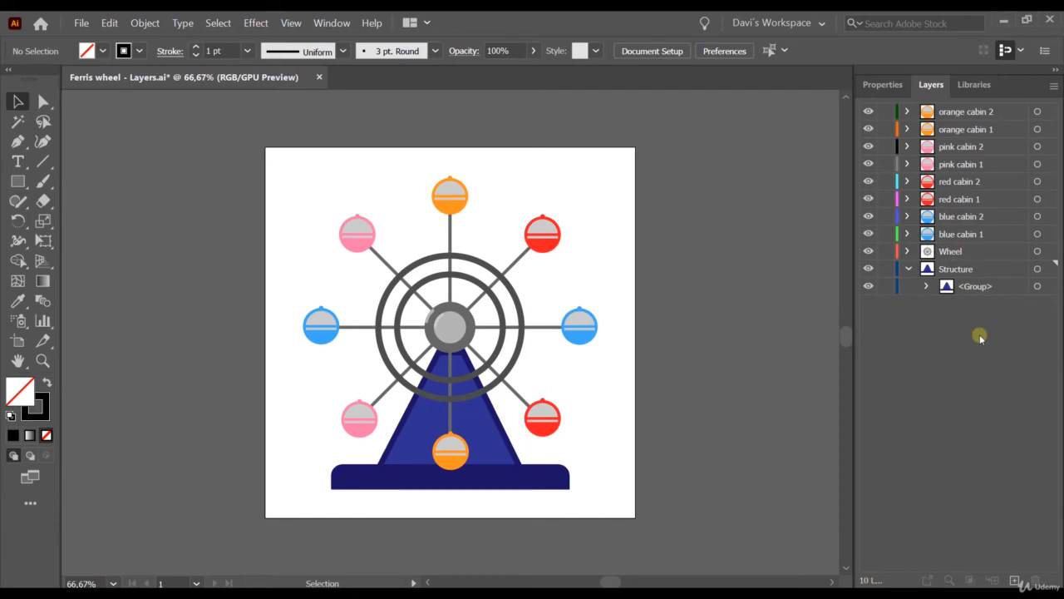
Step: Collapse the Structure layer and make orange cabin 2 the active layer
click(907, 269)
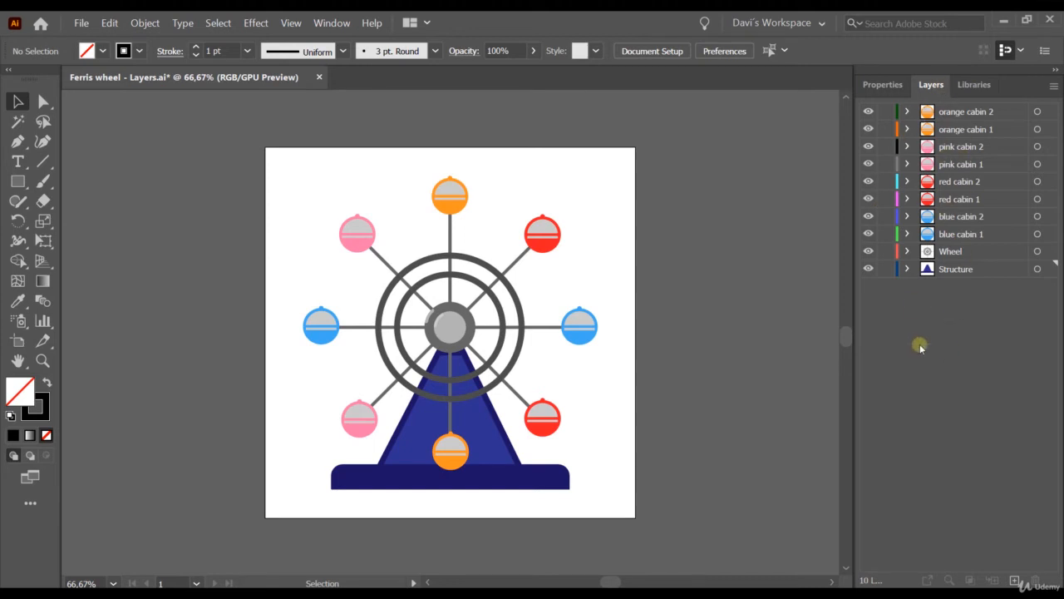
click(949, 113)
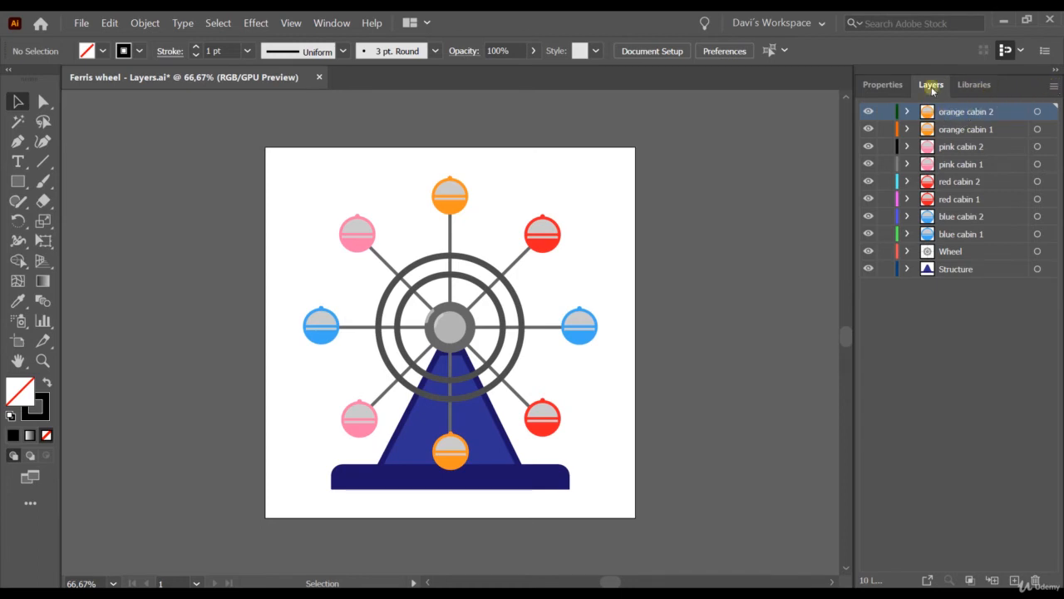
Step: Duplicate the orange cabin 2 layer
click(1054, 87)
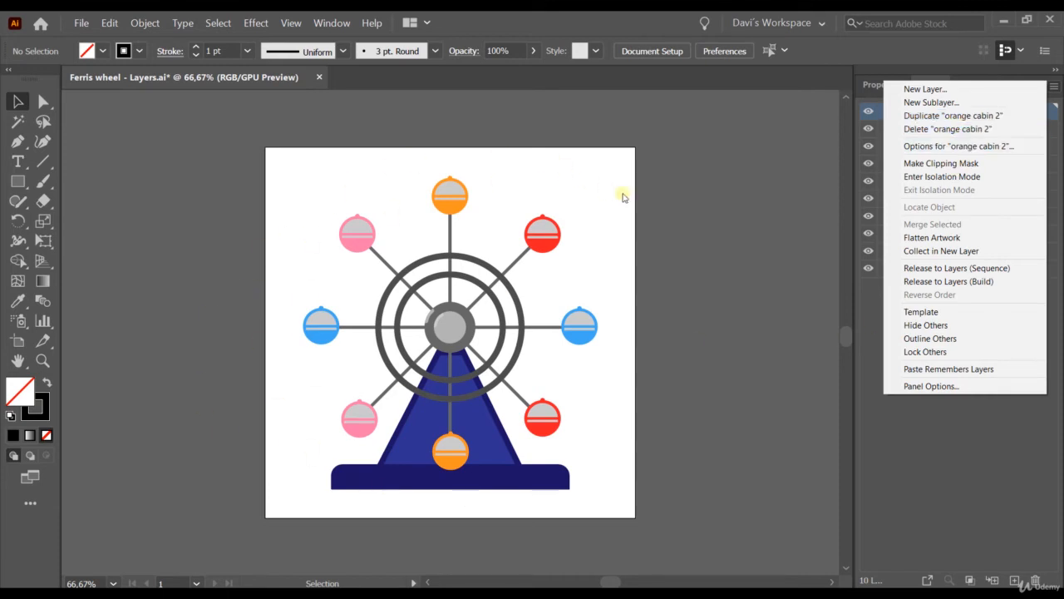
click(915, 539)
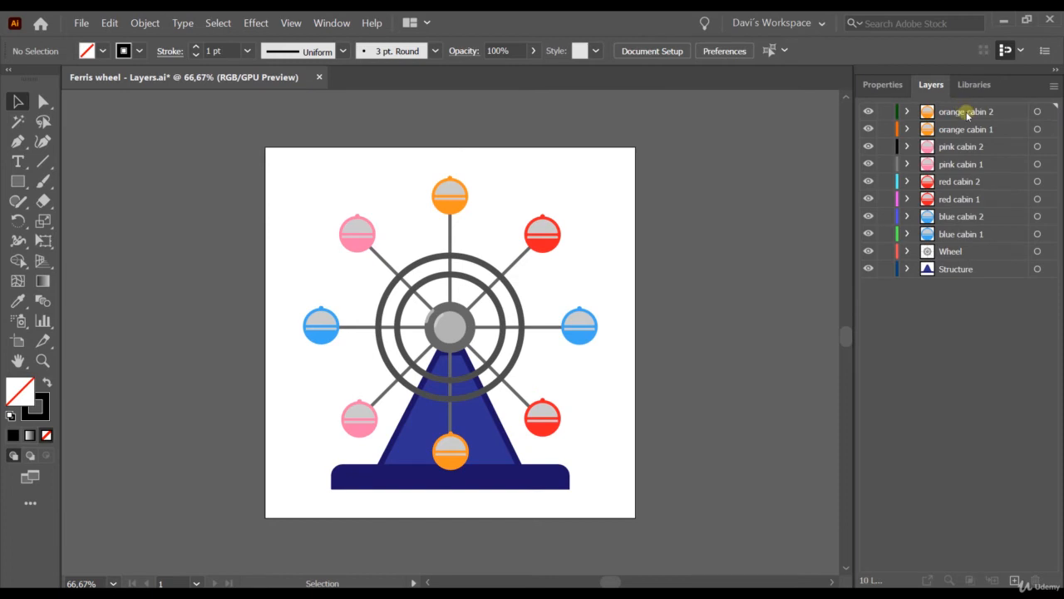
click(967, 114)
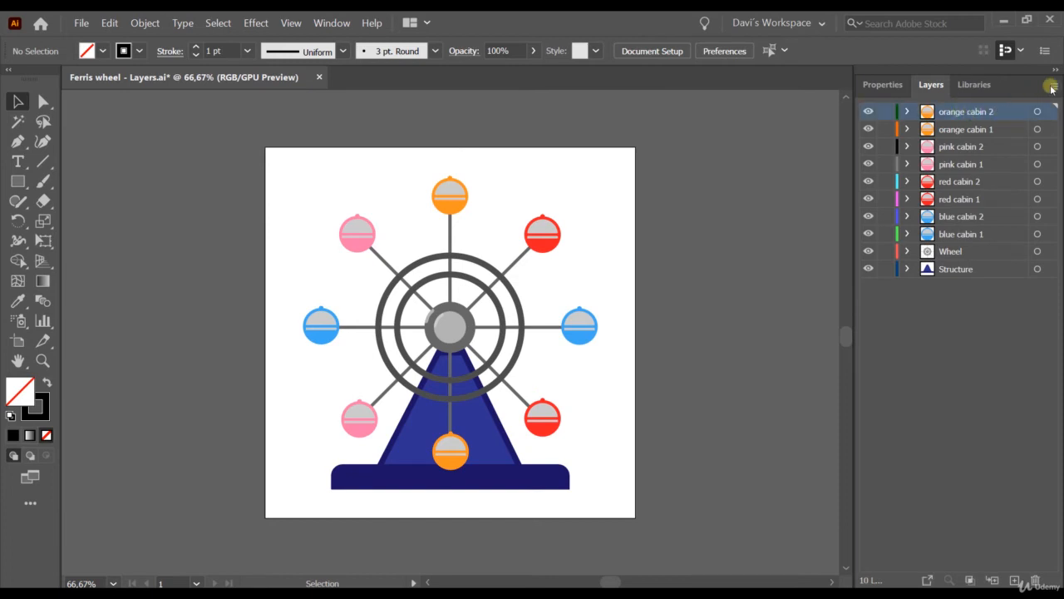
click(1052, 88)
click(935, 116)
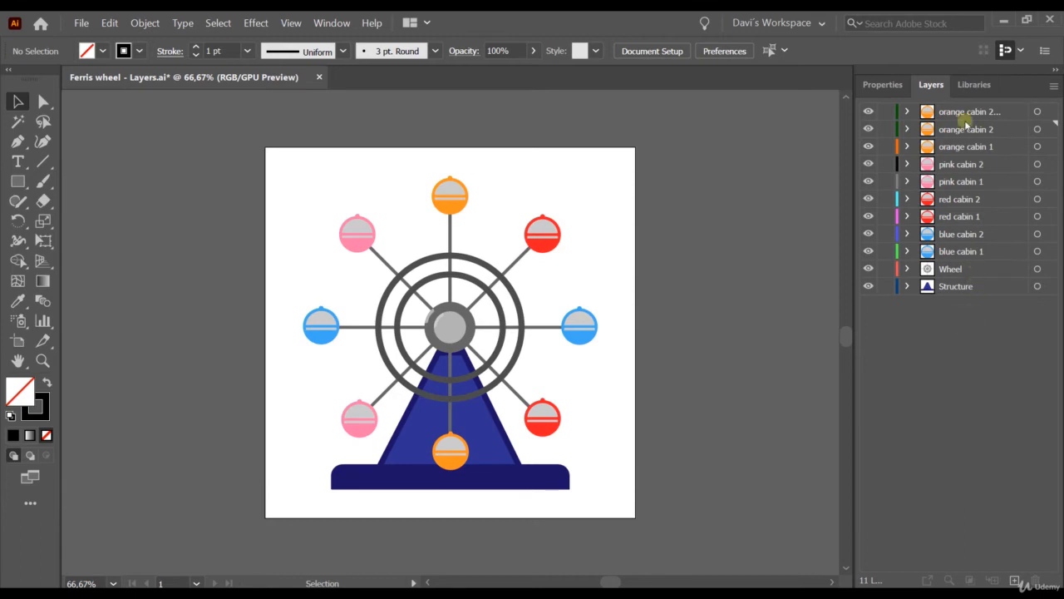
Step: Select the artwork in the duplicated orange cabin 2 layer and move it up and to the right of the original cabin
click(965, 114)
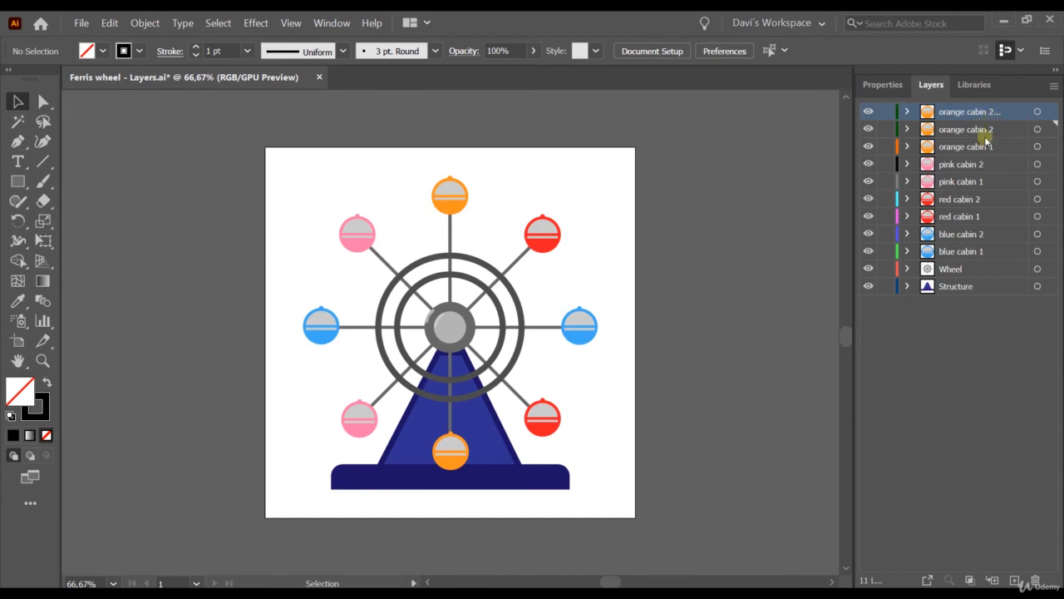
click(1050, 112)
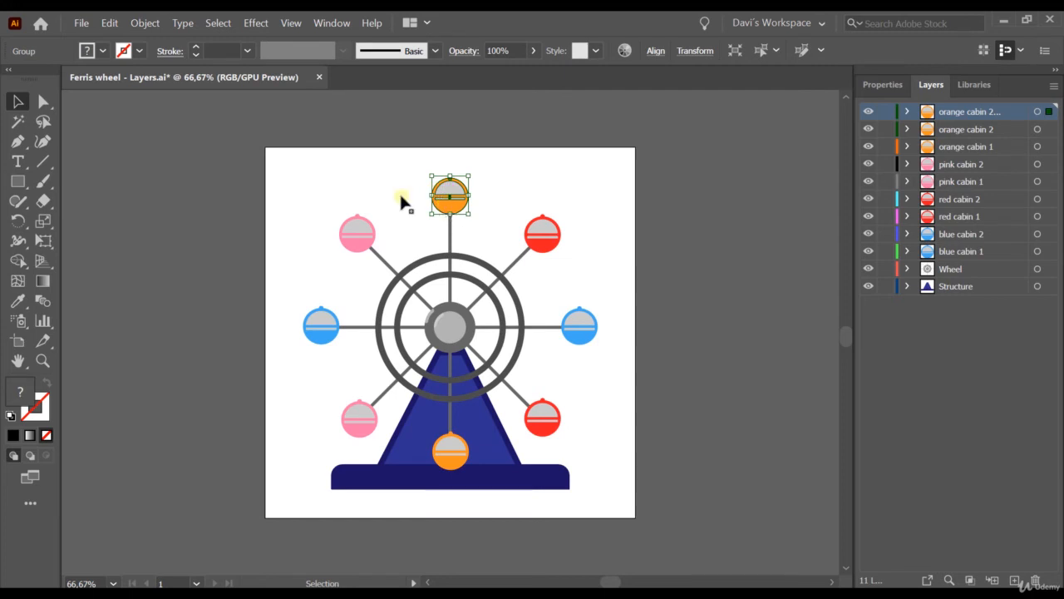
click(17, 102)
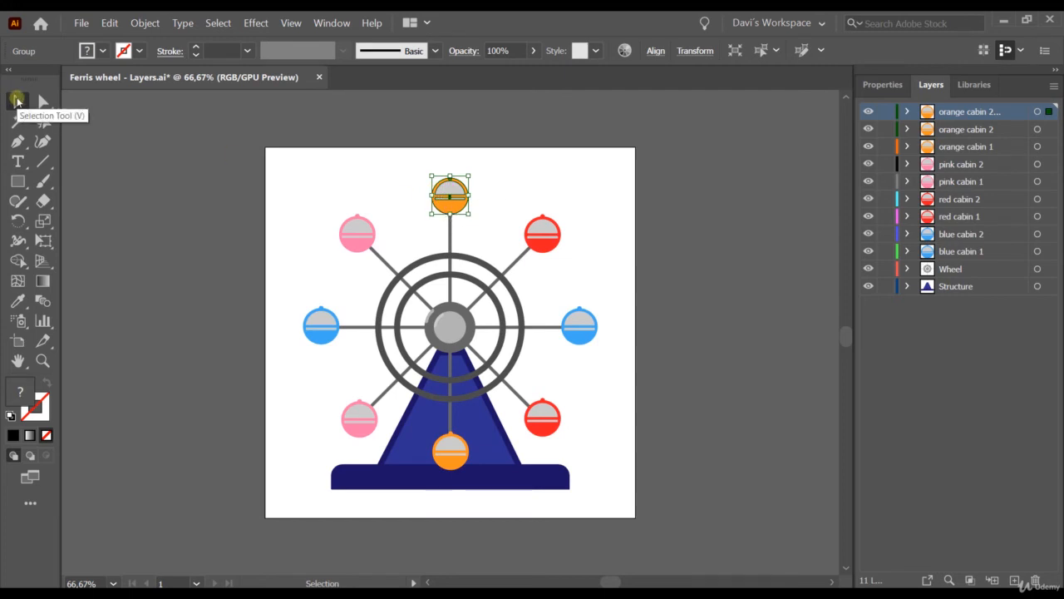
drag(457, 214, 506, 196)
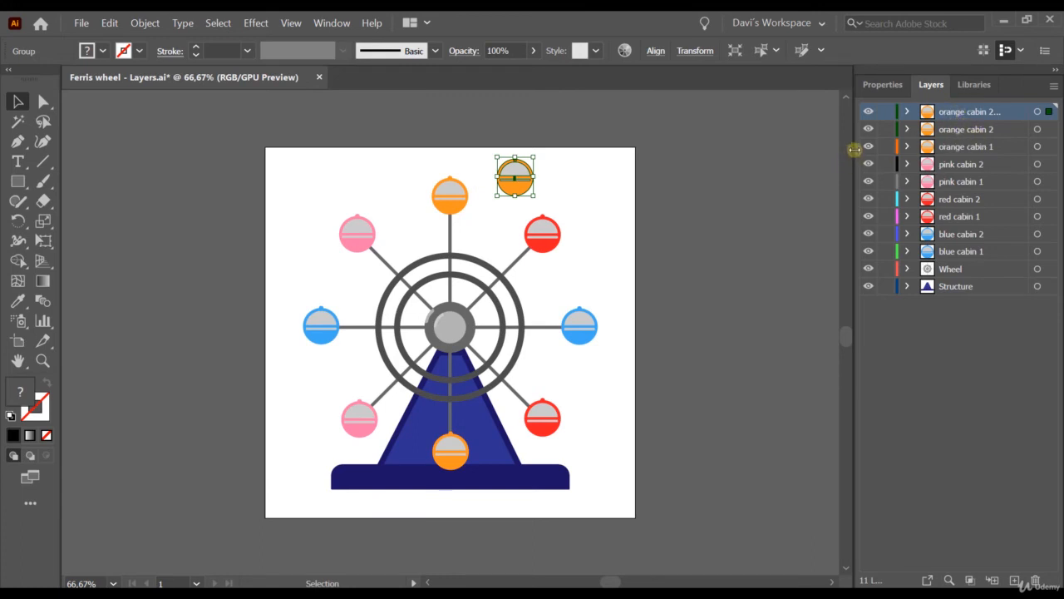
Step: Duplicate the orange cabin 2 copy layer
drag(855, 150, 791, 146)
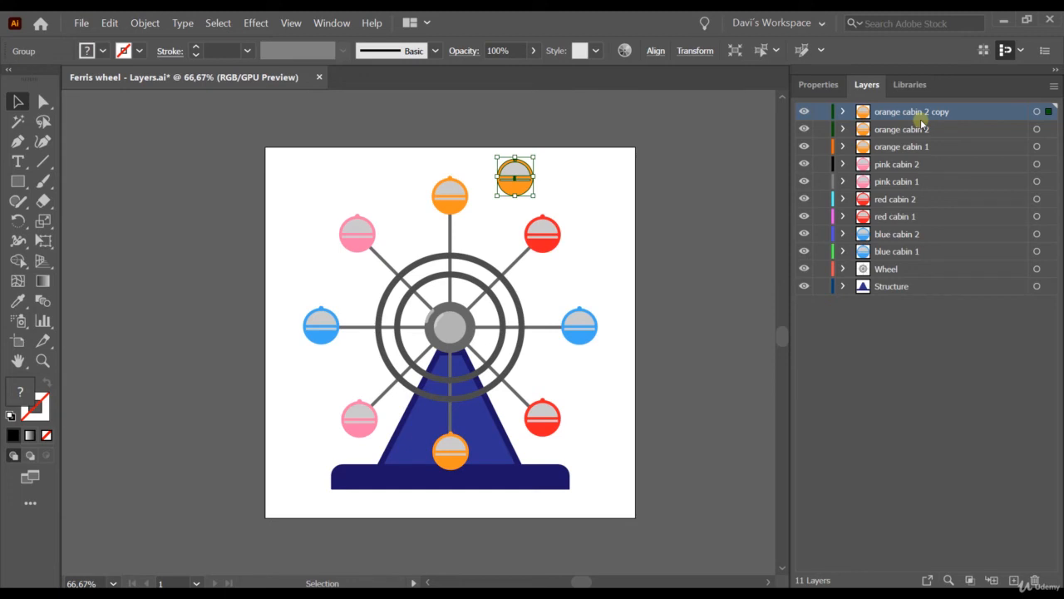
click(1054, 85)
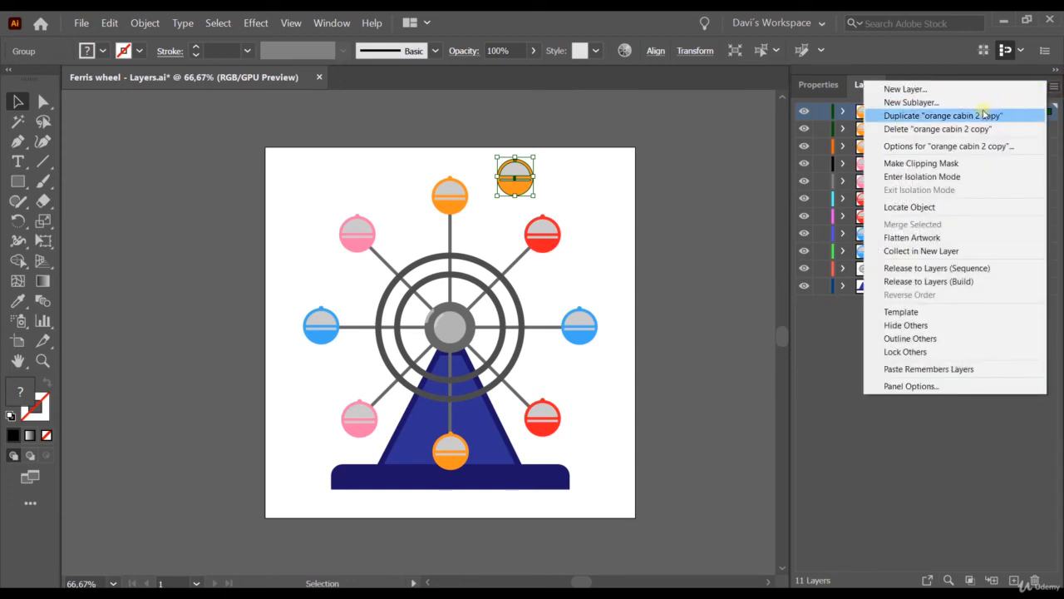
click(981, 115)
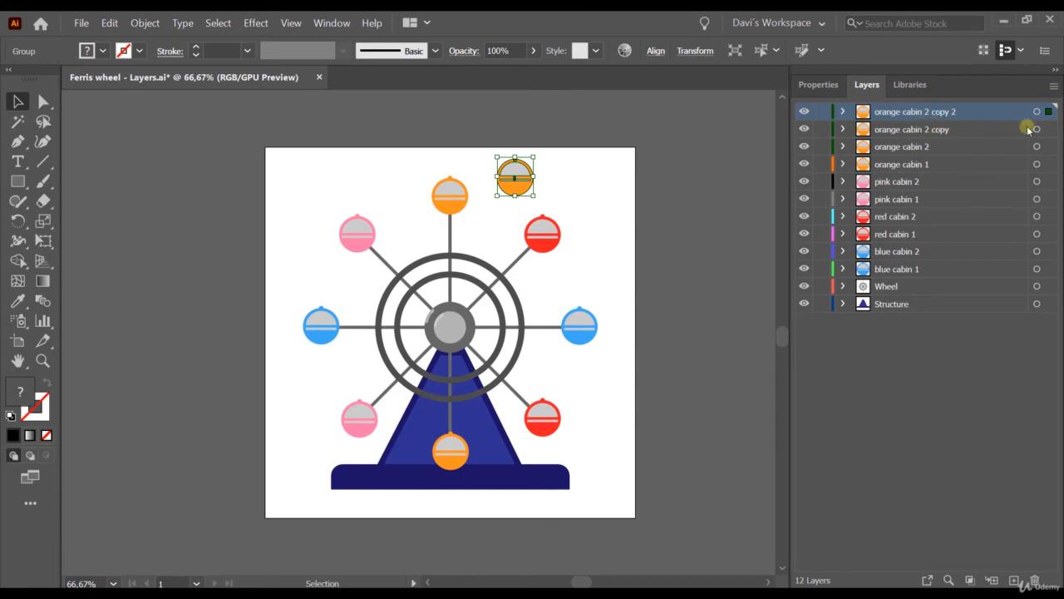
Step: Delete both orange cabin 2 copy layers together with their artwork
shift+click(975, 130)
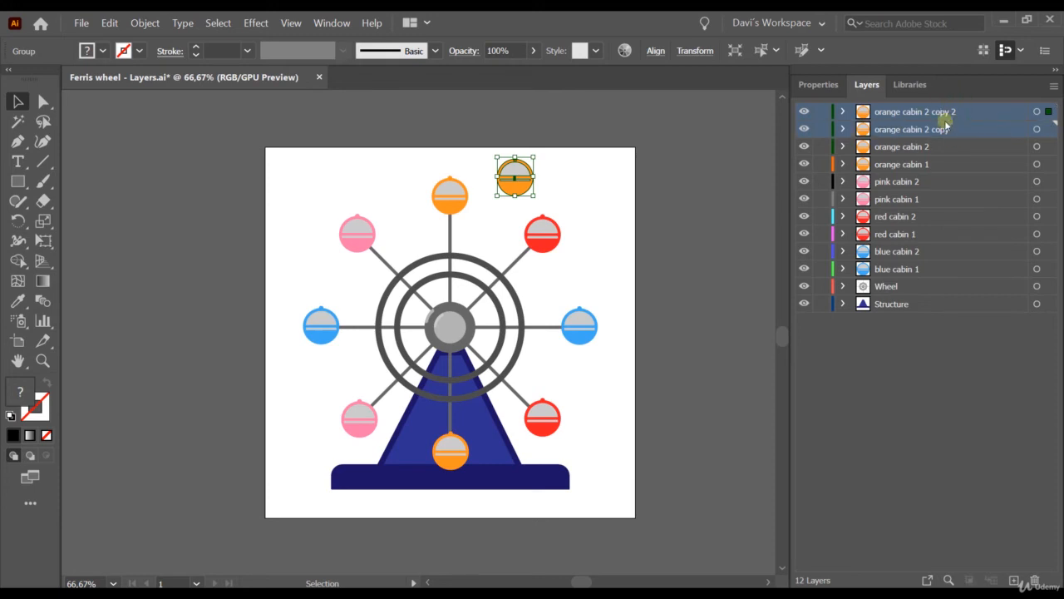
click(1032, 580)
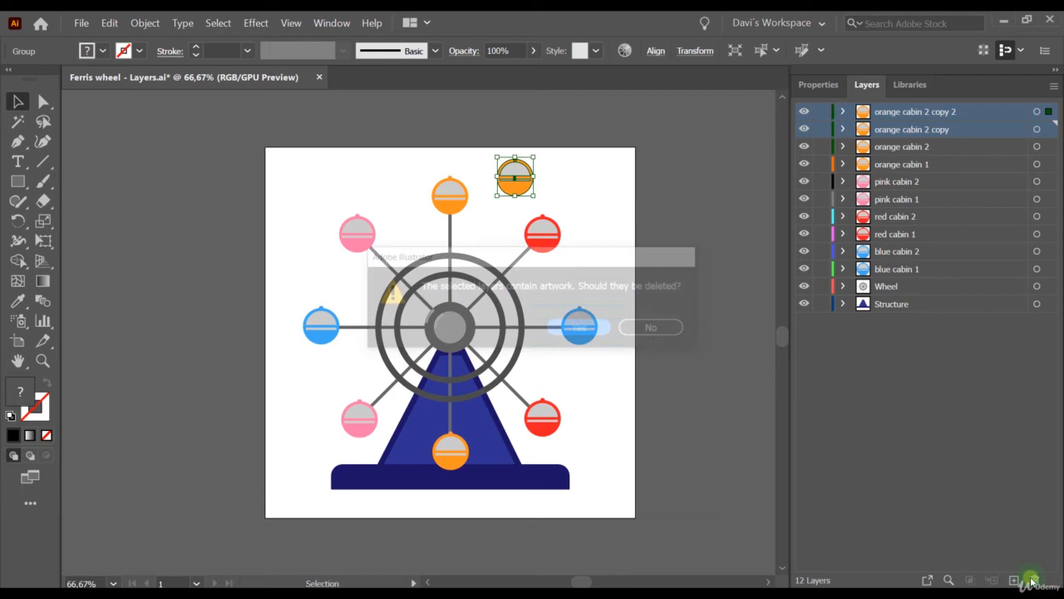
click(581, 330)
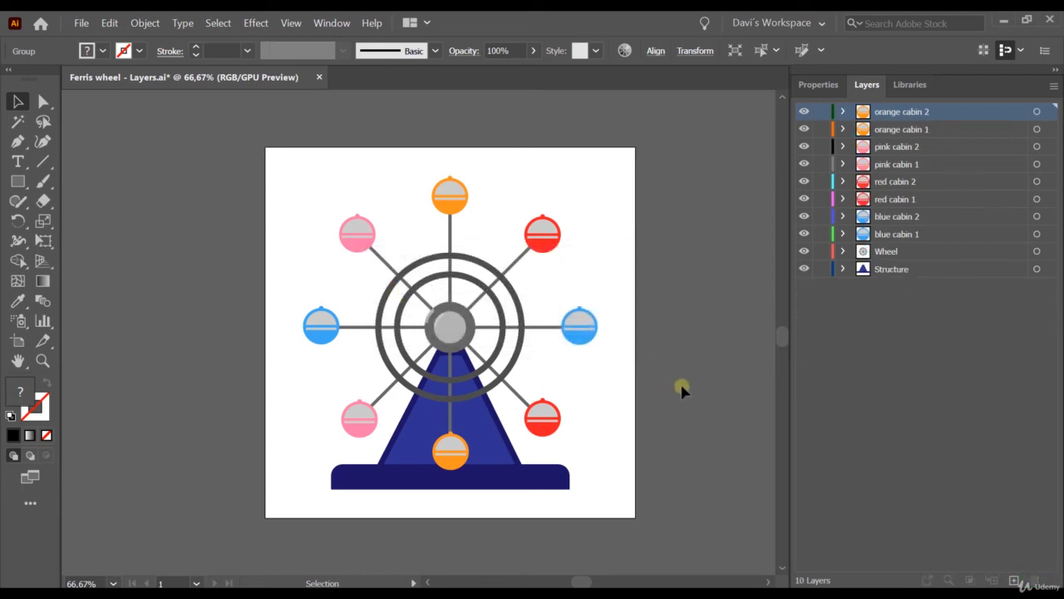
Step: Expand the orange cabin 2 layer and its group, and examine the ellipse, rectangle and path objects one by one
click(840, 112)
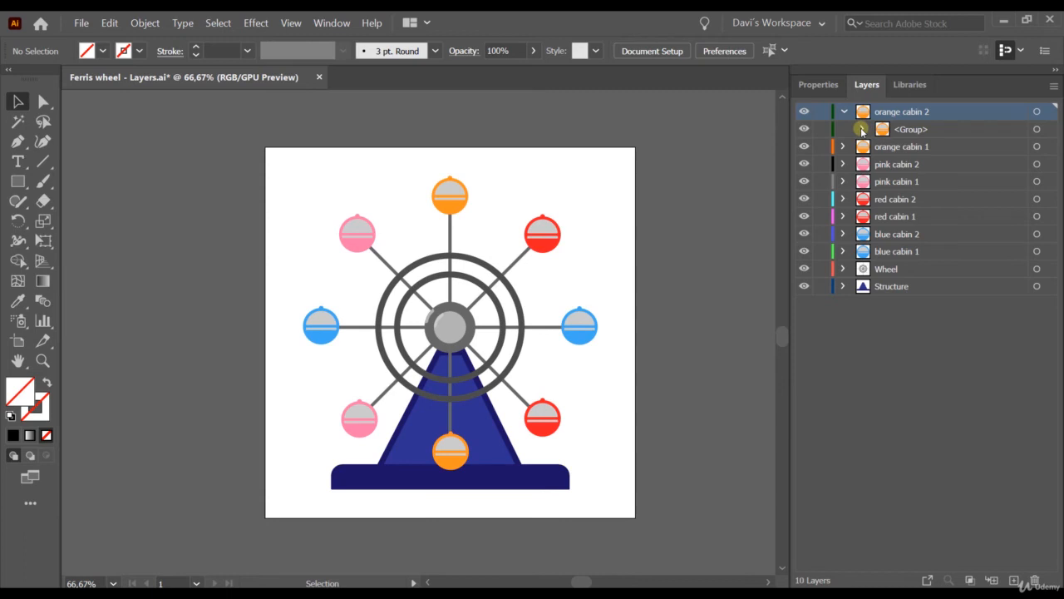
click(862, 131)
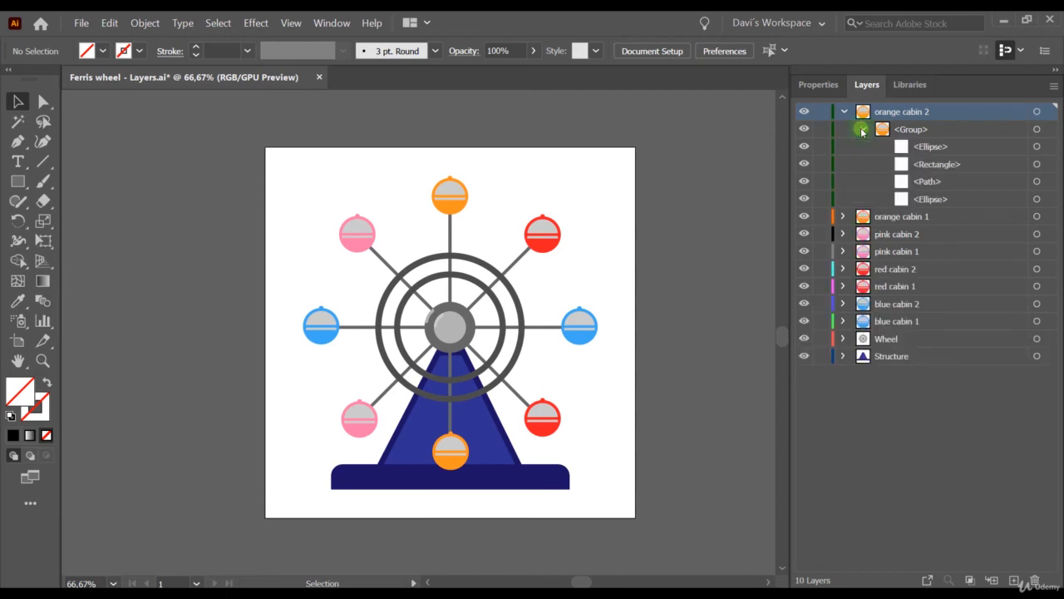
click(929, 148)
click(937, 163)
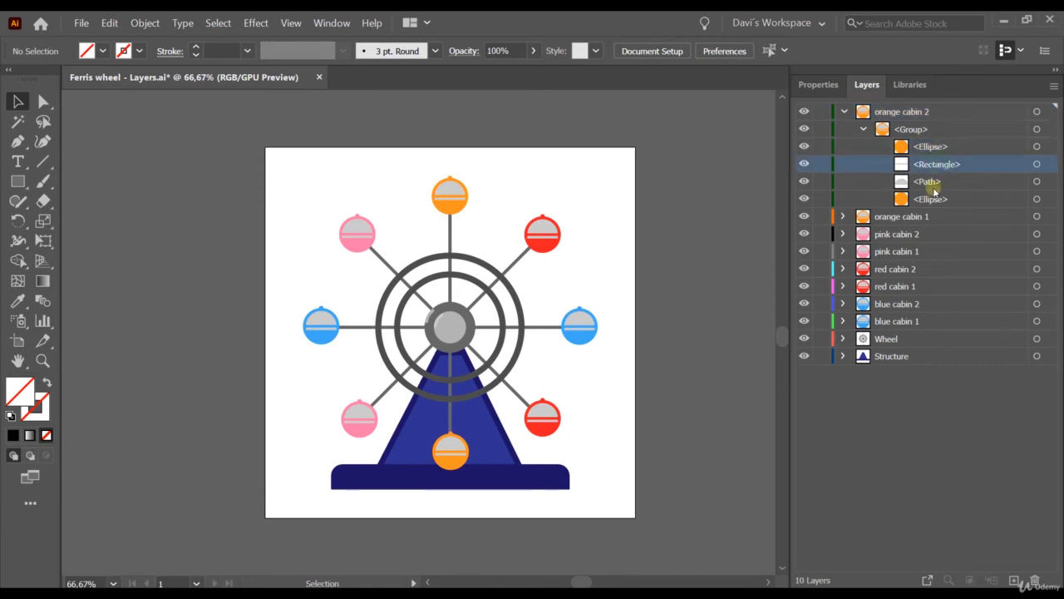
click(928, 181)
click(929, 199)
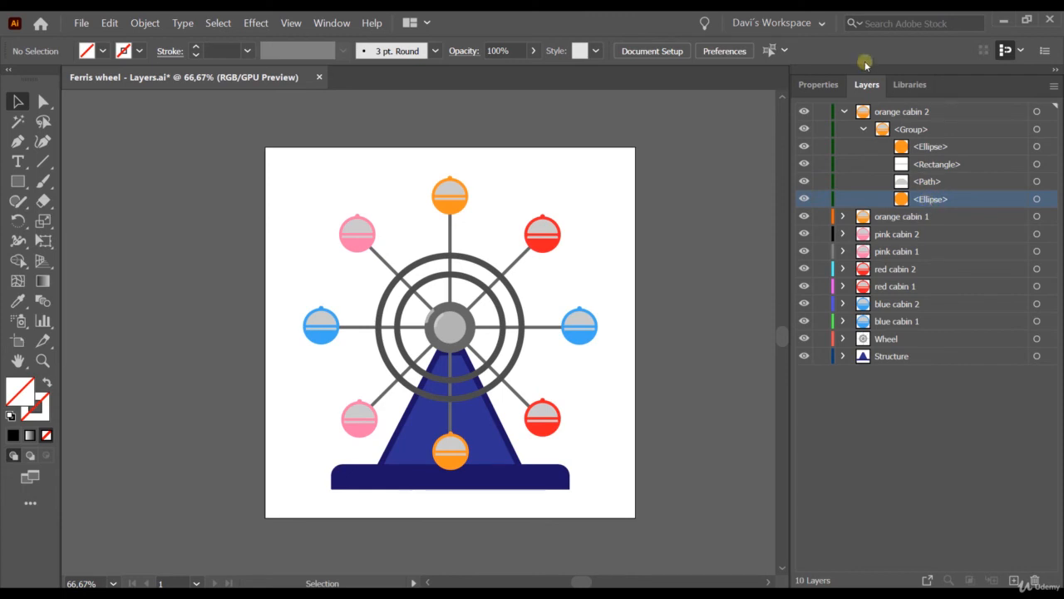
Step: Select the artwork of all four objects inside the orange cabin 2 group, starting from the lowest ellipse
click(1048, 200)
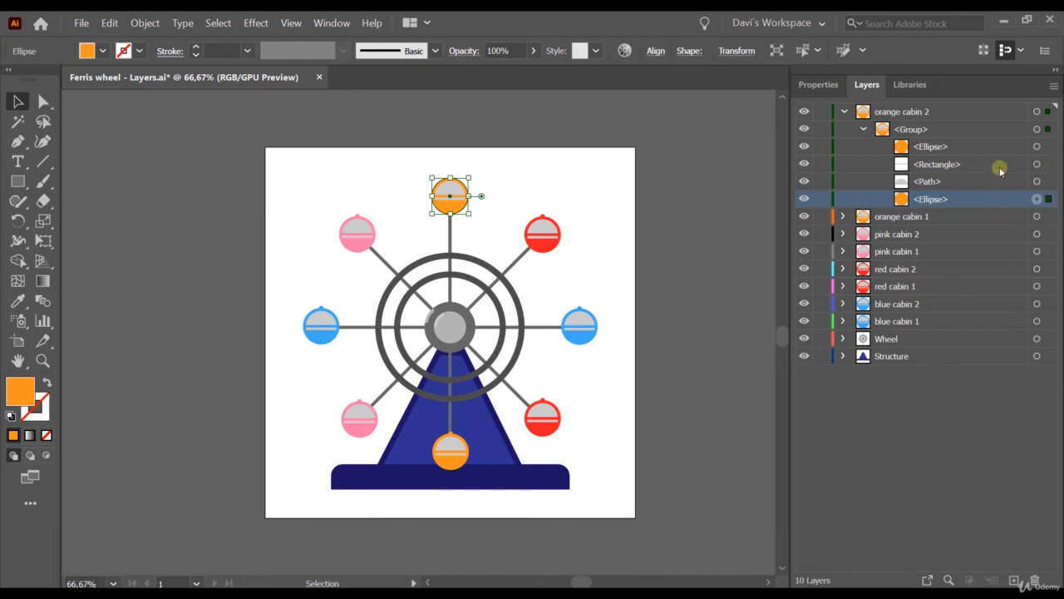
click(967, 150)
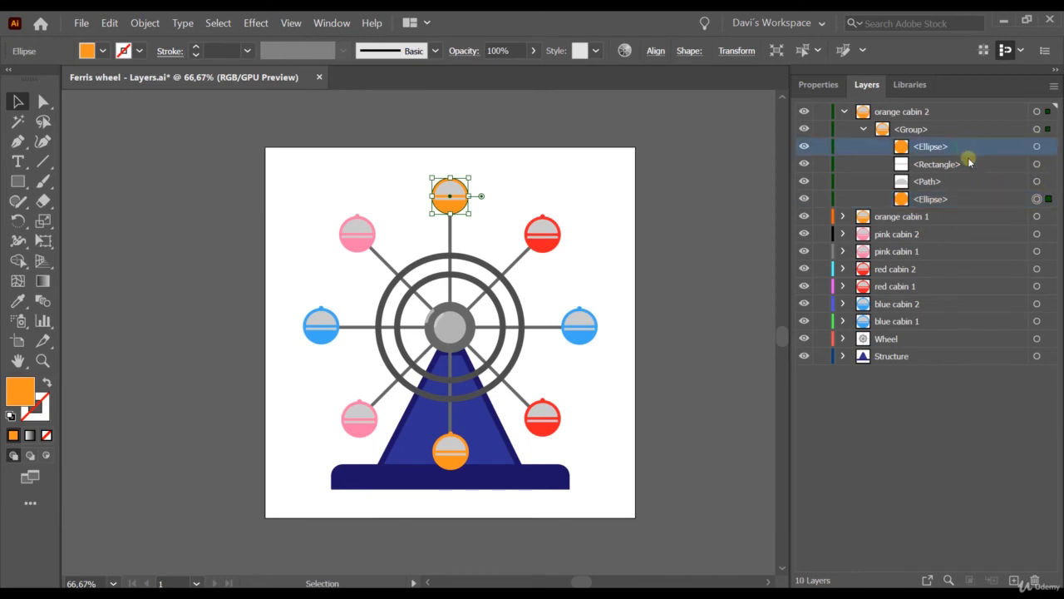
shift+click(969, 163)
shift+click(1046, 184)
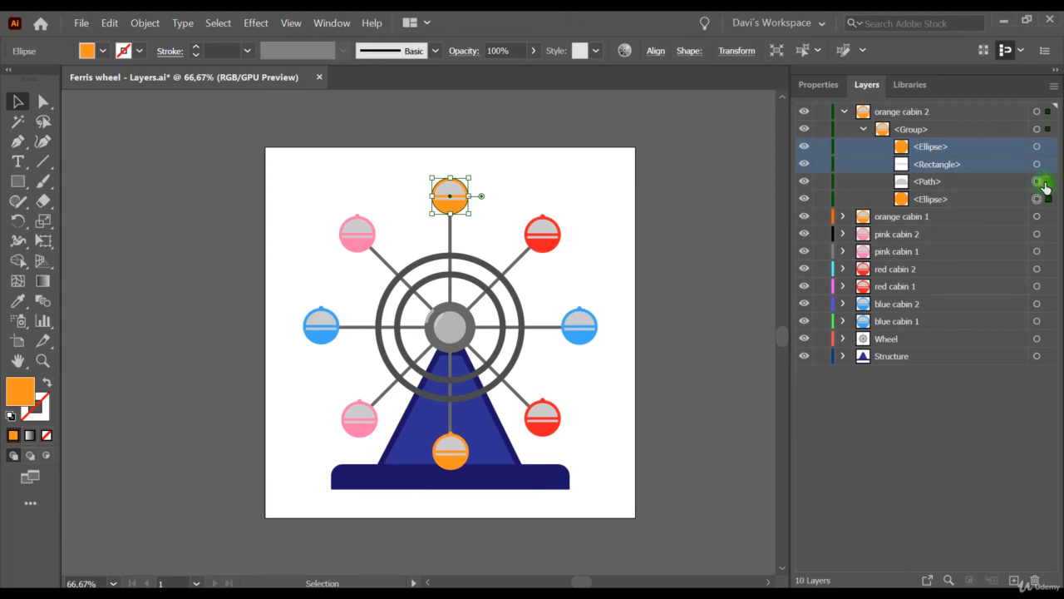
shift+click(1047, 167)
shift+click(1049, 150)
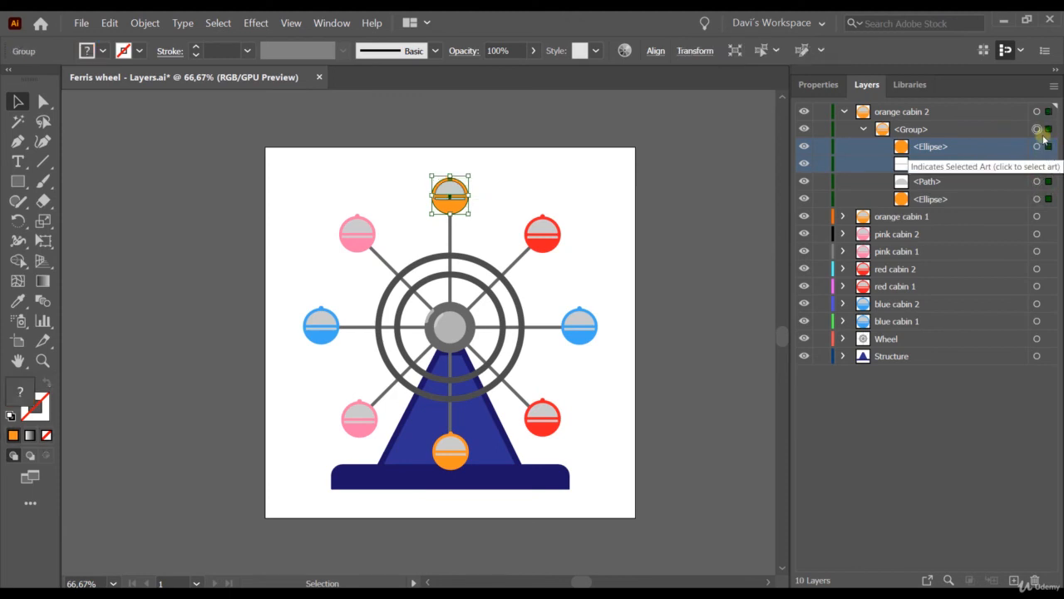
click(1049, 129)
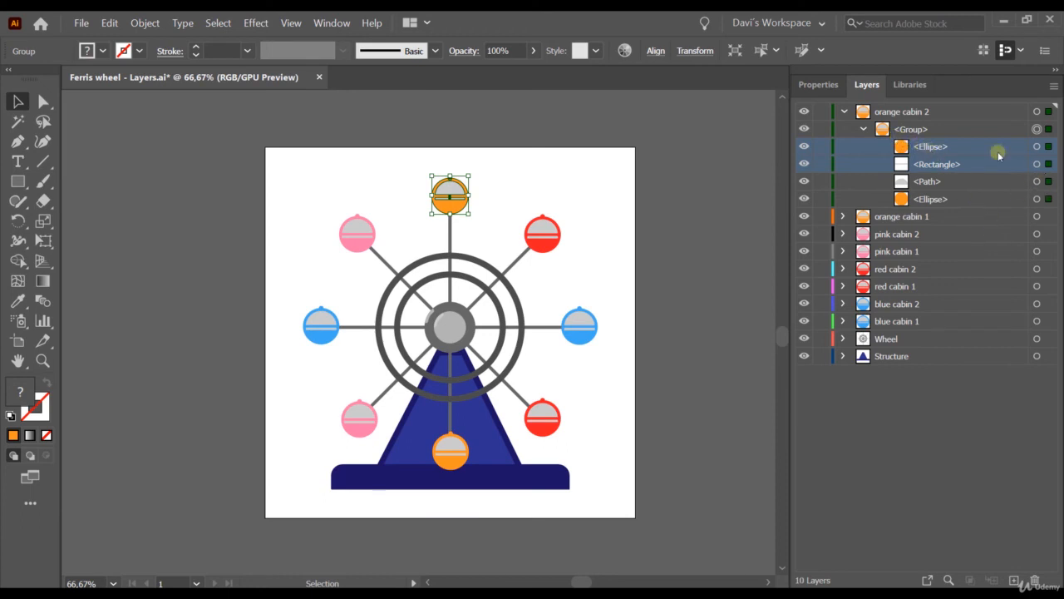
Step: Move the large orange ellipse out of its group to the front of orange cabin 2, and return it to the bottom of the group
click(943, 198)
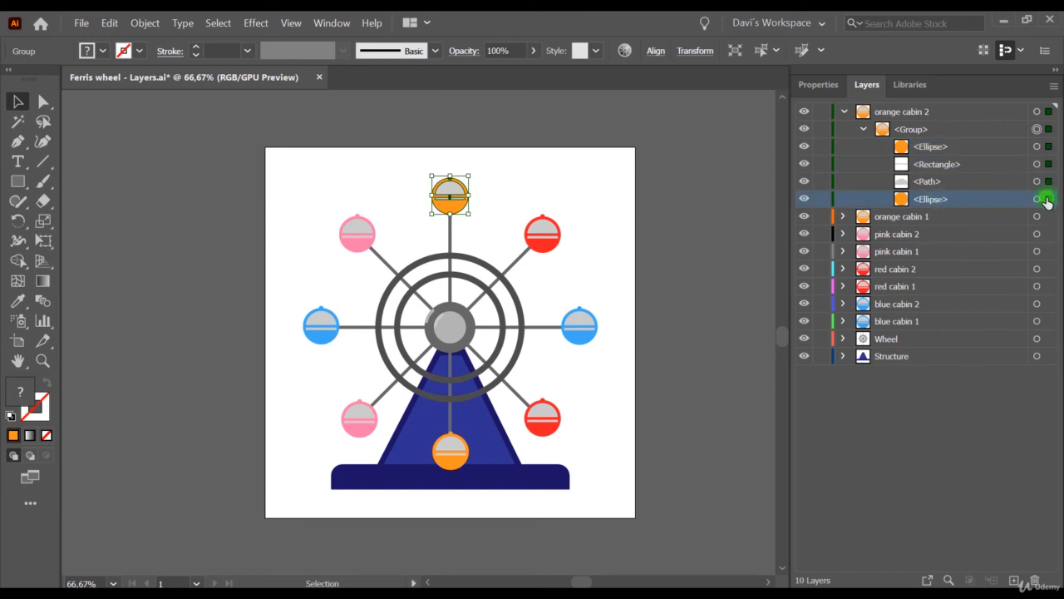
drag(1037, 199, 912, 121)
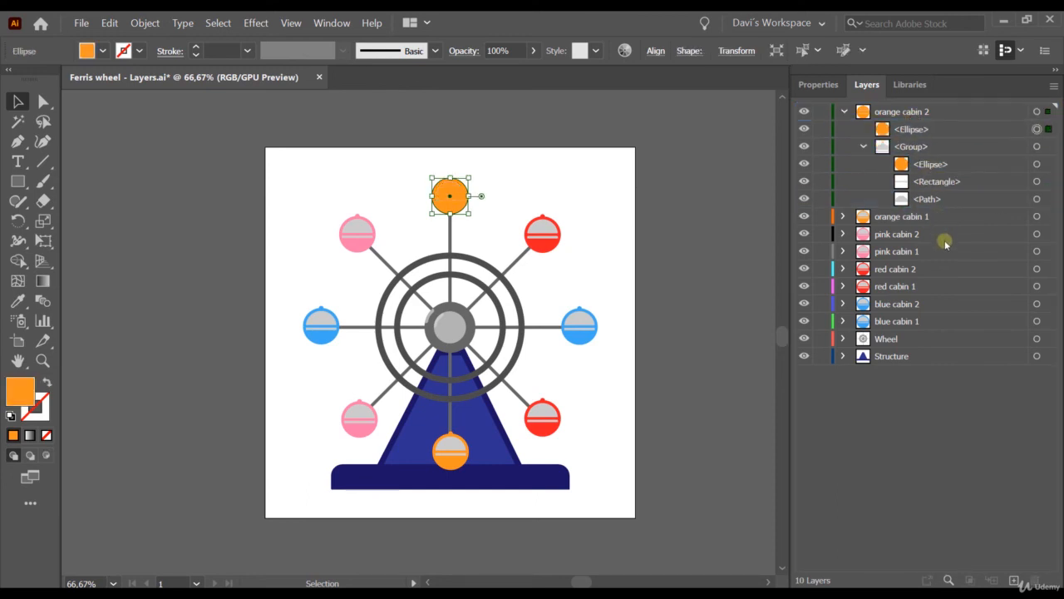
click(882, 130)
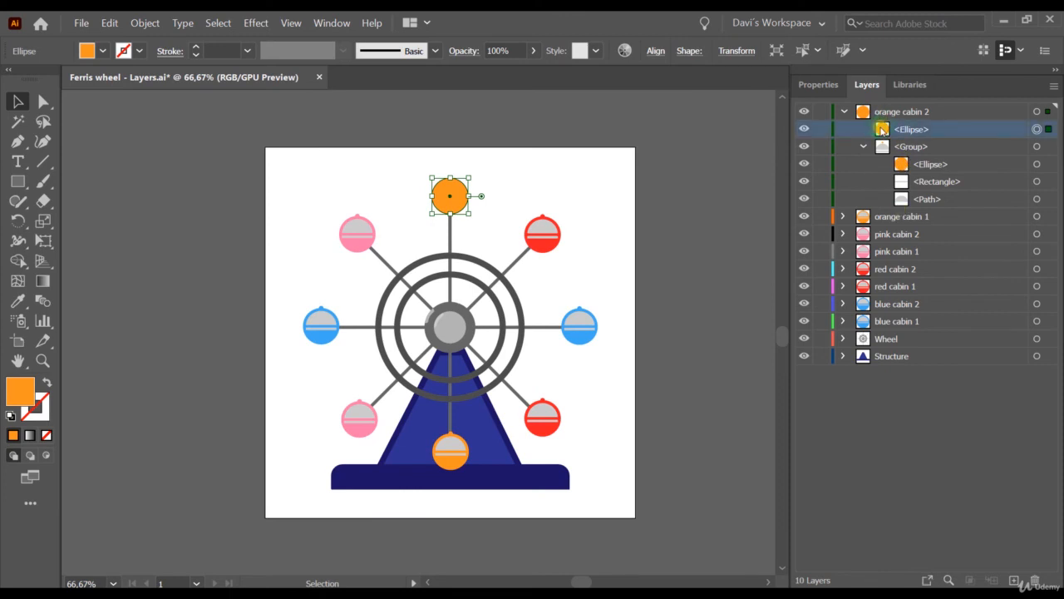
drag(883, 130, 927, 212)
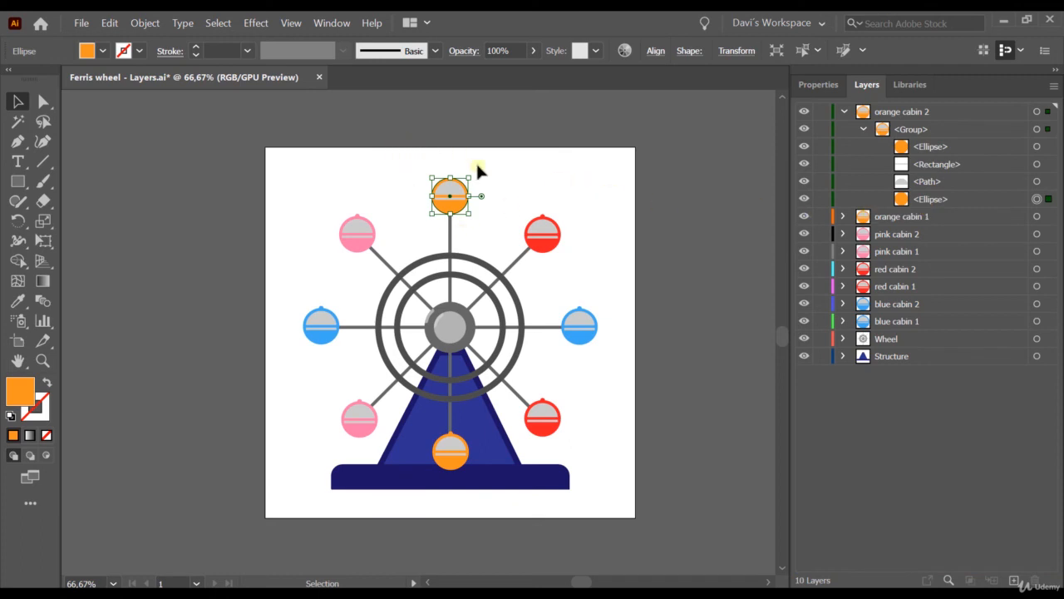
Step: Collapse the group in orange cabin 2 and ungroup the top orange cabin on the artboard
click(863, 129)
click(536, 183)
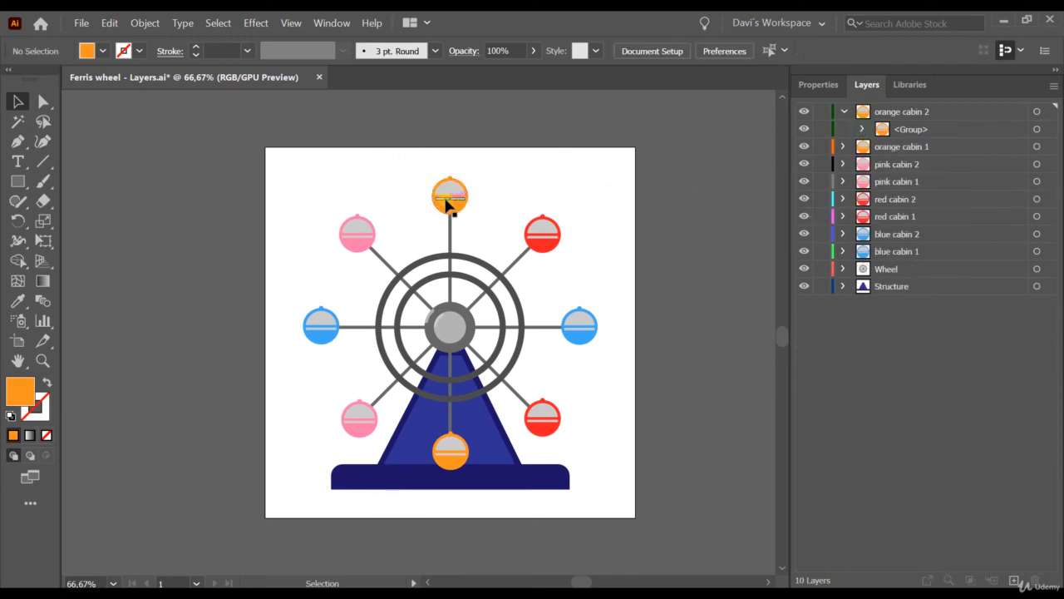
click(458, 207)
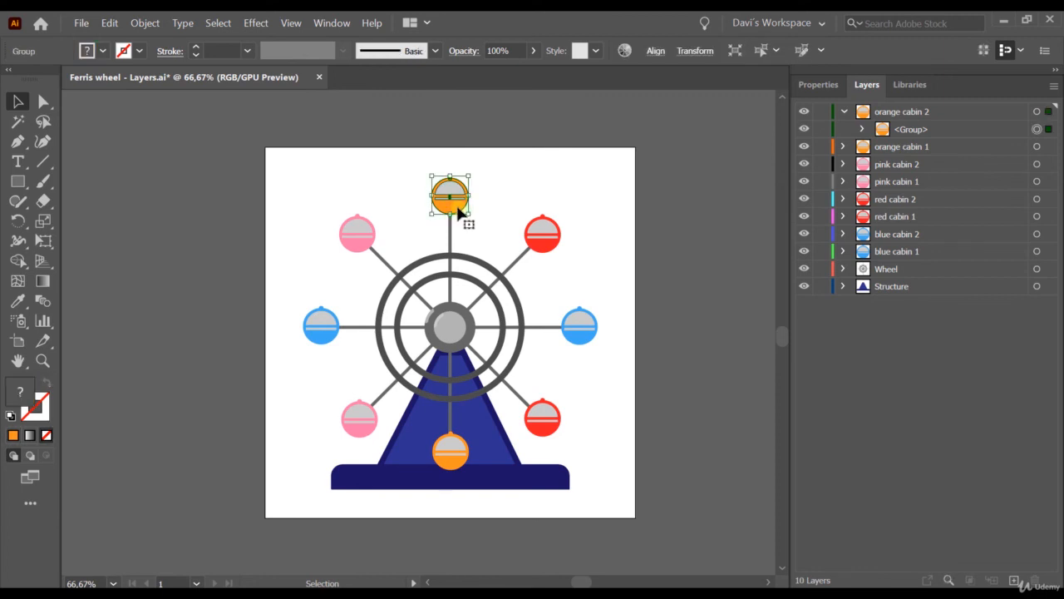
right_click(452, 208)
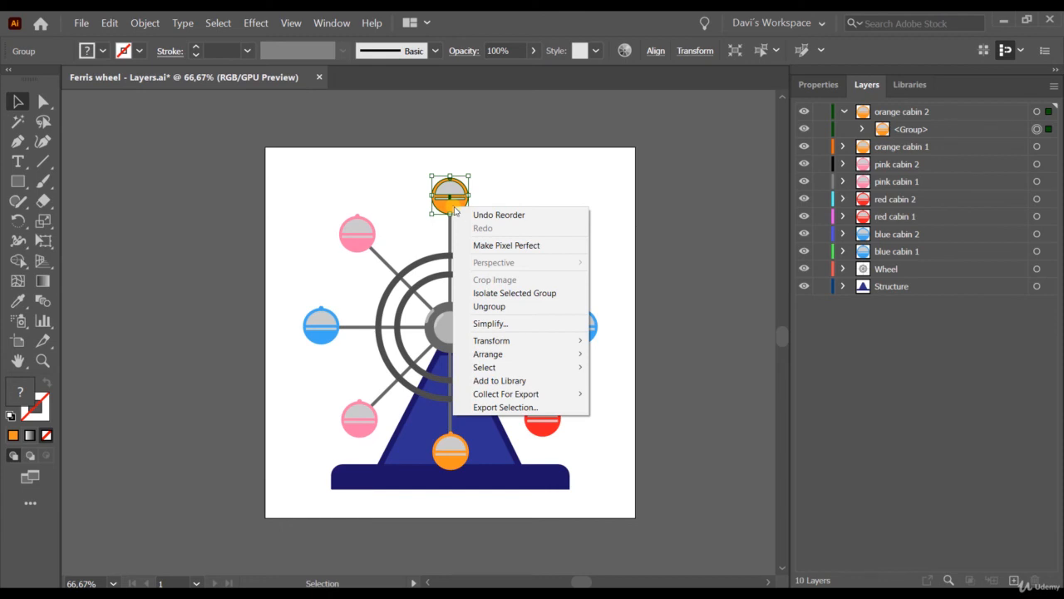
click(511, 307)
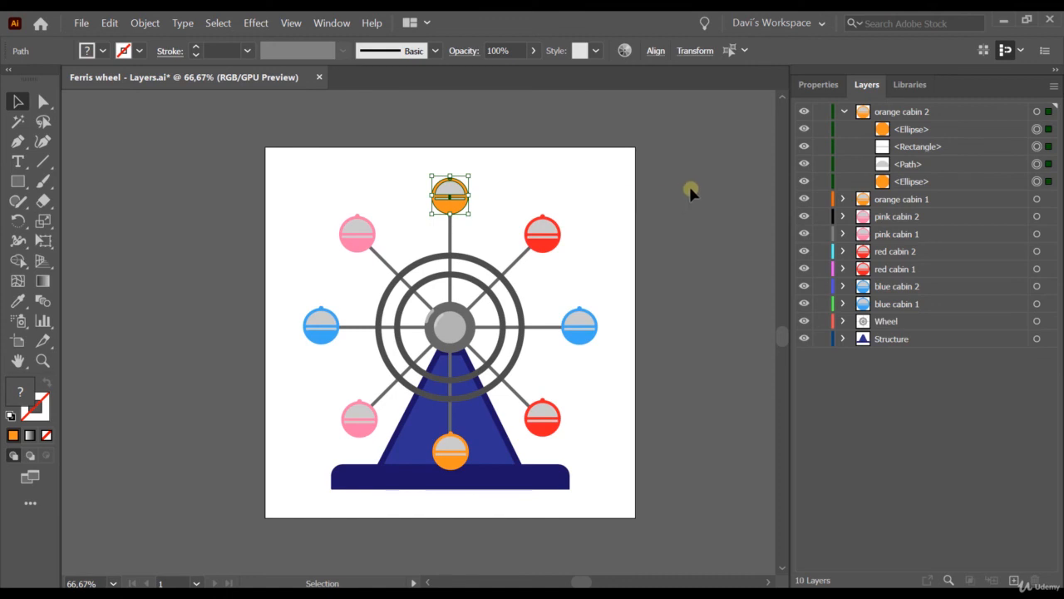
Step: Group the top orange cabin's objects again and rename the group as orange
right_click(460, 211)
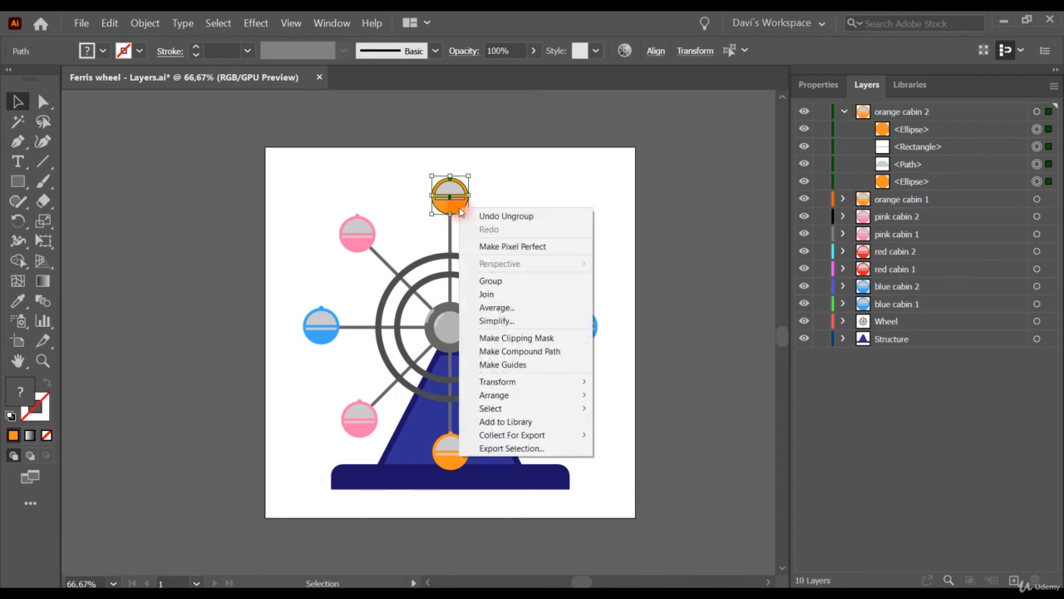
click(506, 280)
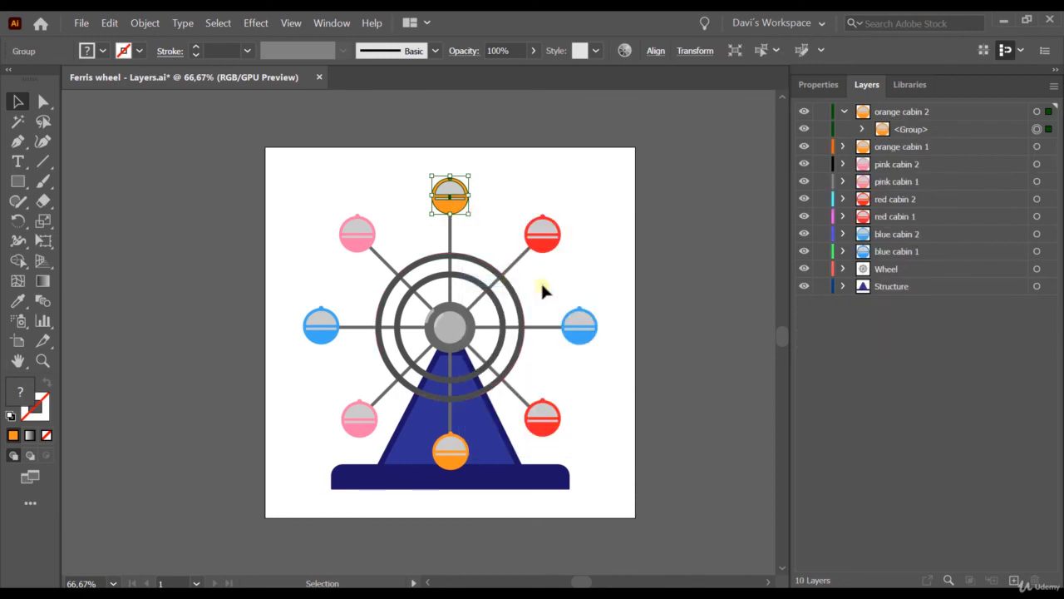
click(918, 132)
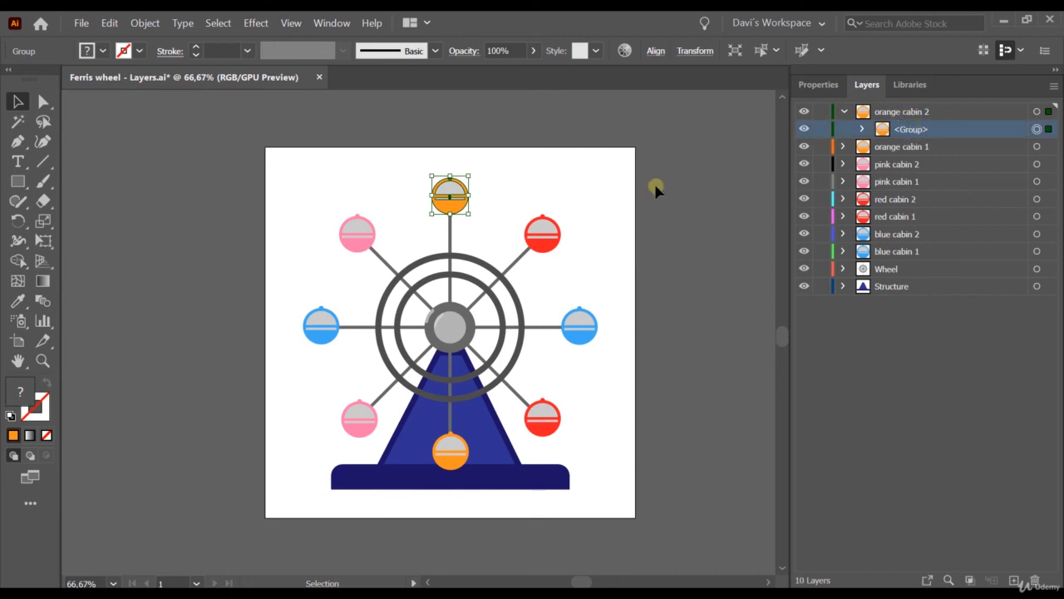
double_click(908, 130)
text(orange)
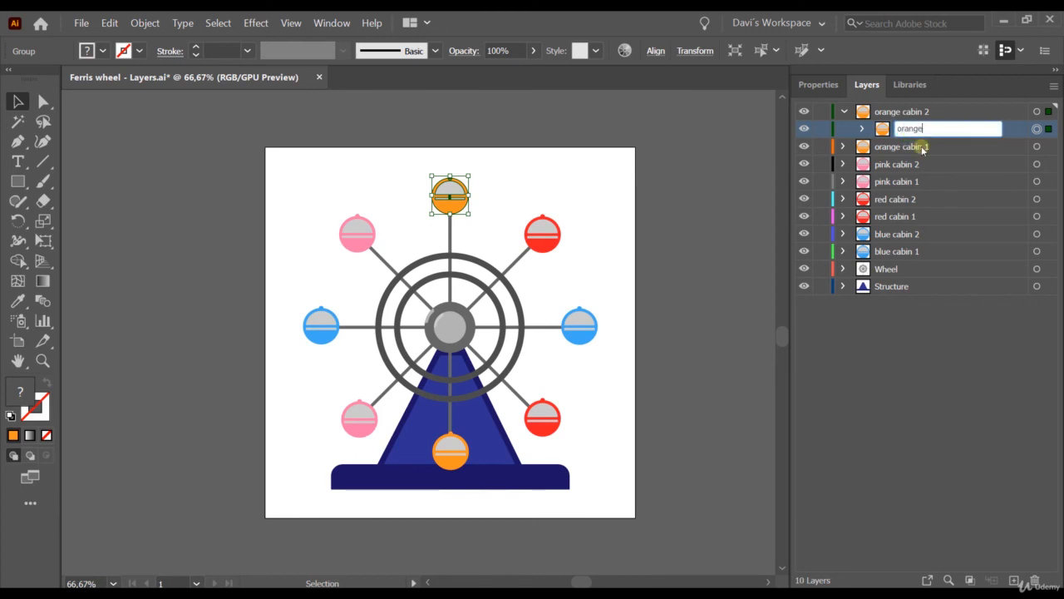
key(Return)
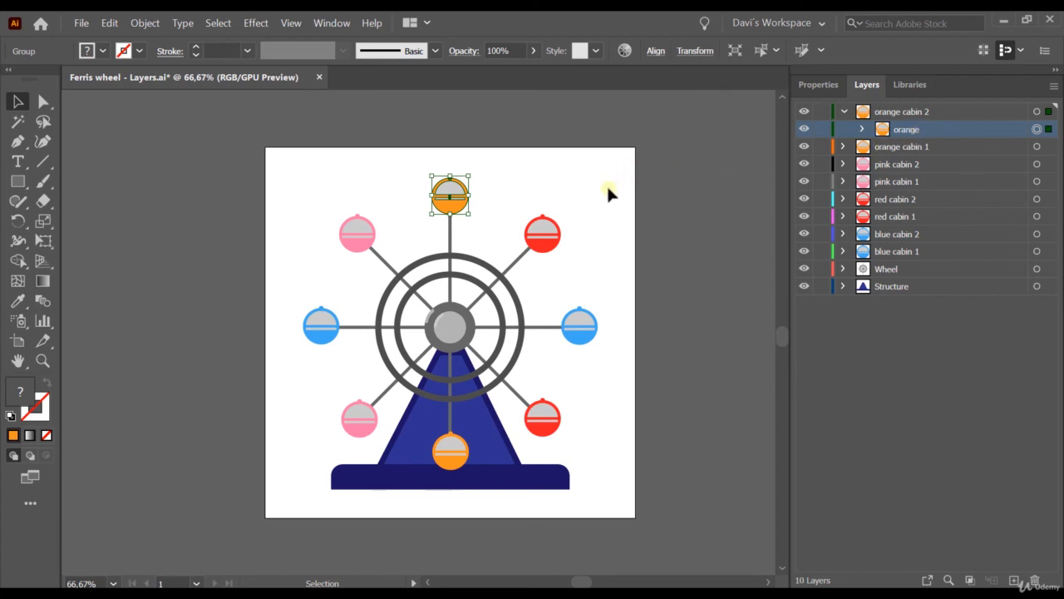
Step: Ungroup the orange group inside the orange cabin 2 layer
right_click(455, 204)
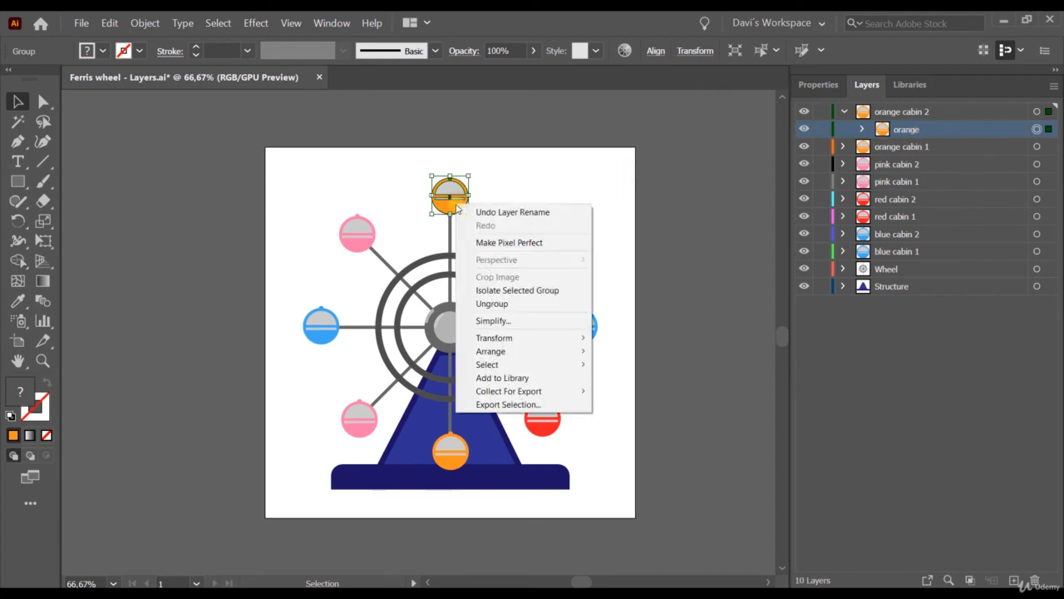
click(499, 304)
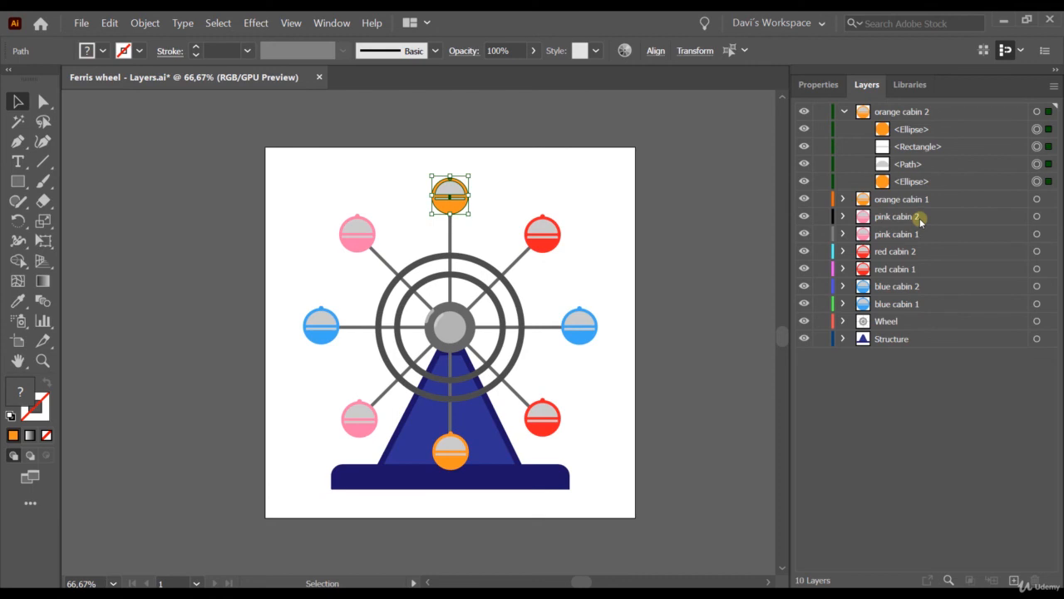
Step: Switch to the video player to view the finished Ferris wheel animation, and minimise it to return to the illustration
click(226, 597)
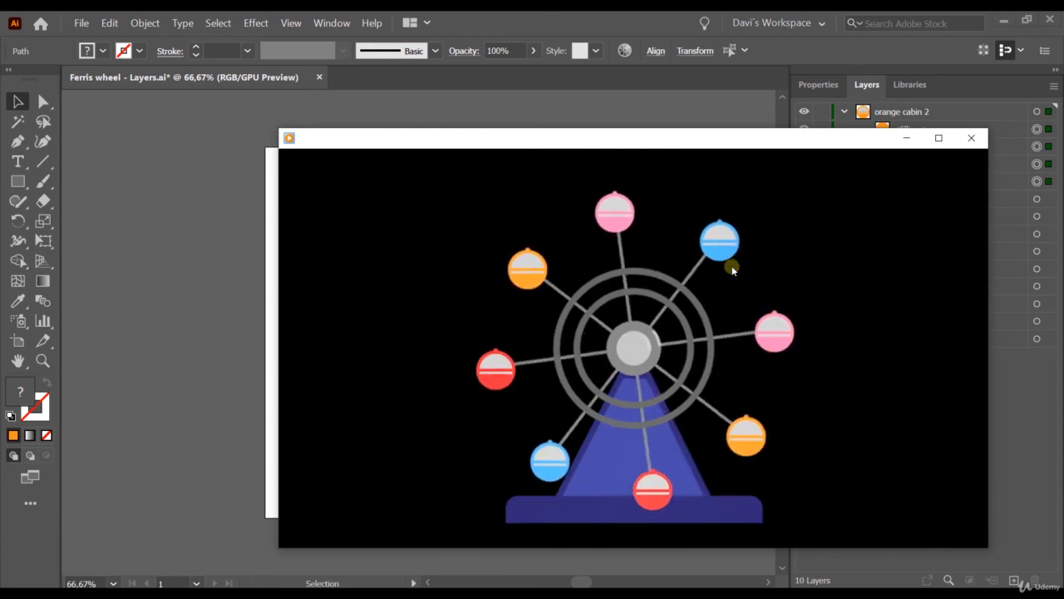
click(906, 138)
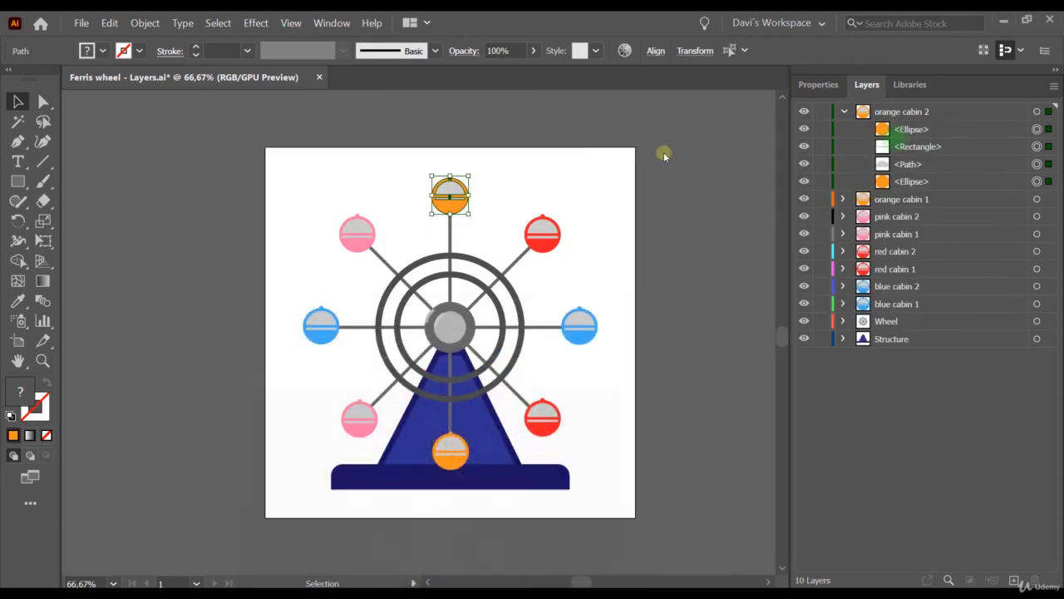